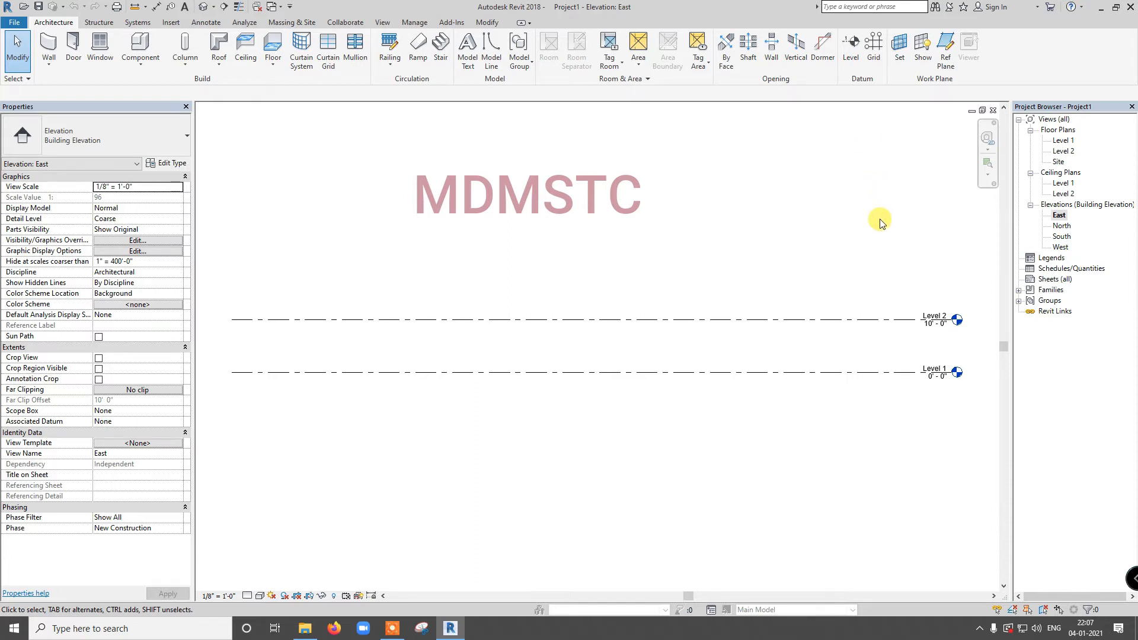
# - Draw a new level line 10' above Level 2, spanning about the full length of the existing levels
pyautogui.scroll(1, 907, 333)
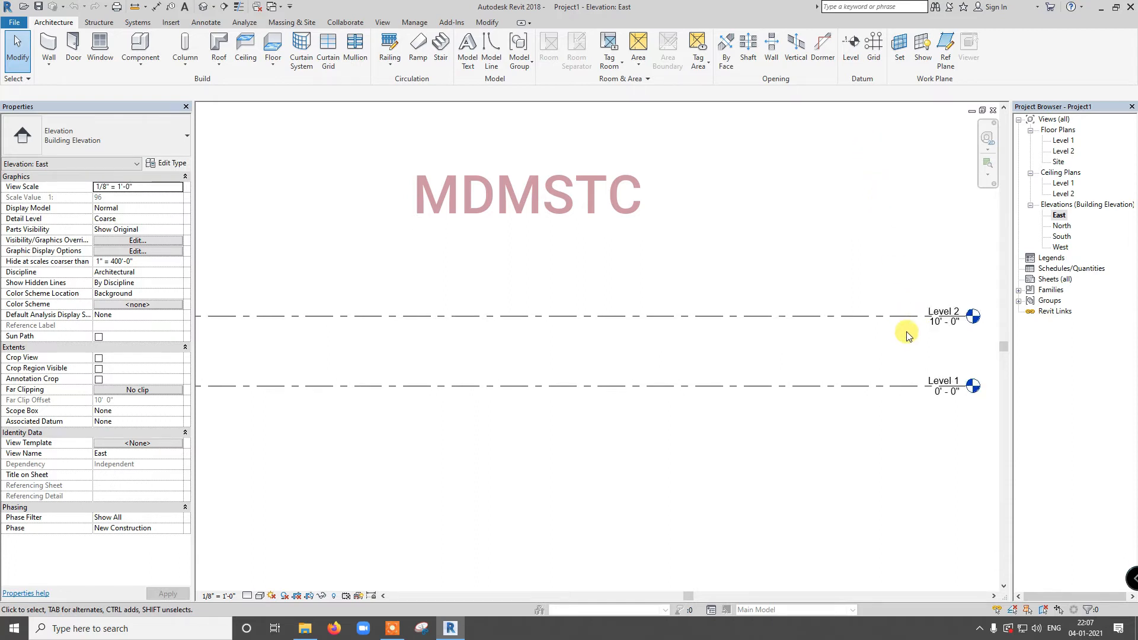
pyautogui.scroll(1, 907, 333)
pyautogui.scroll(-1, 907, 334)
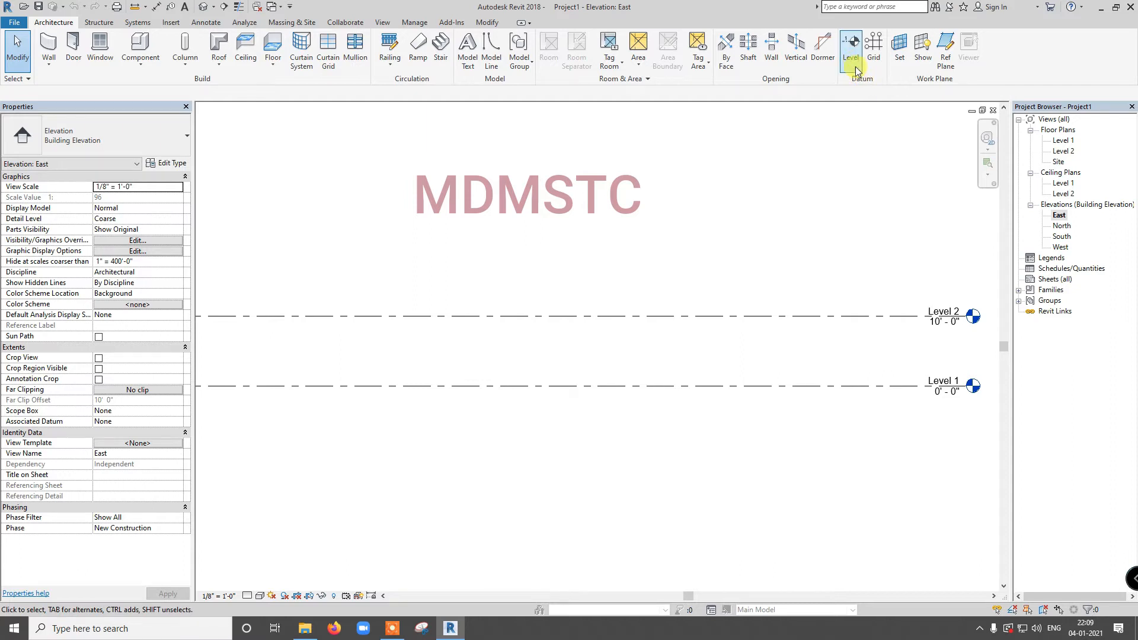
pyautogui.click(852, 58)
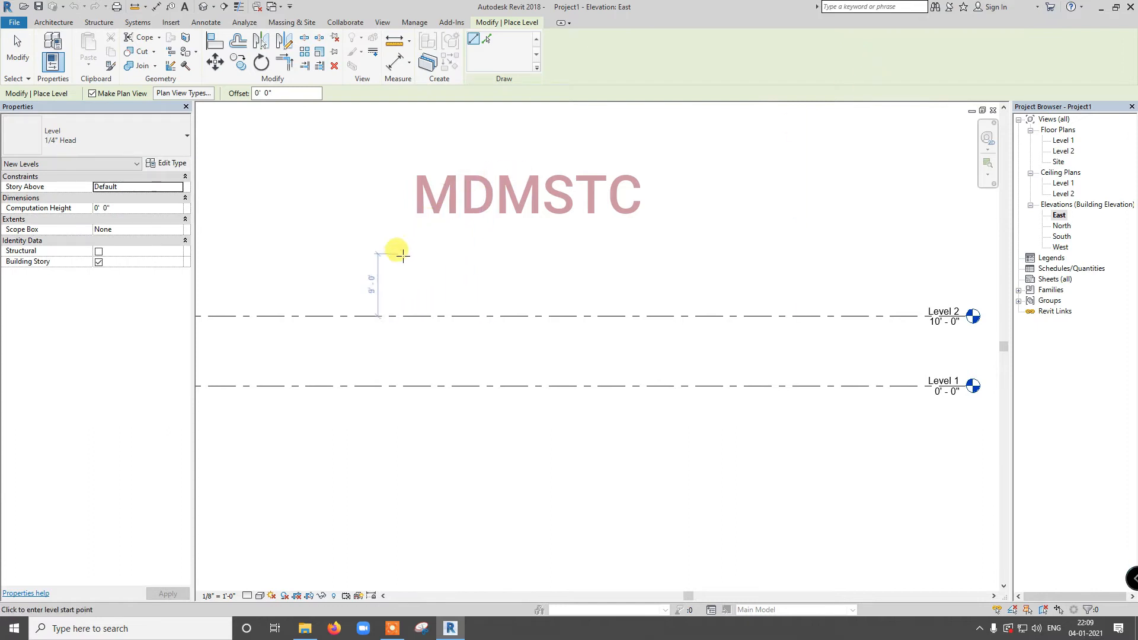
pyautogui.scroll(-1, 341, 281)
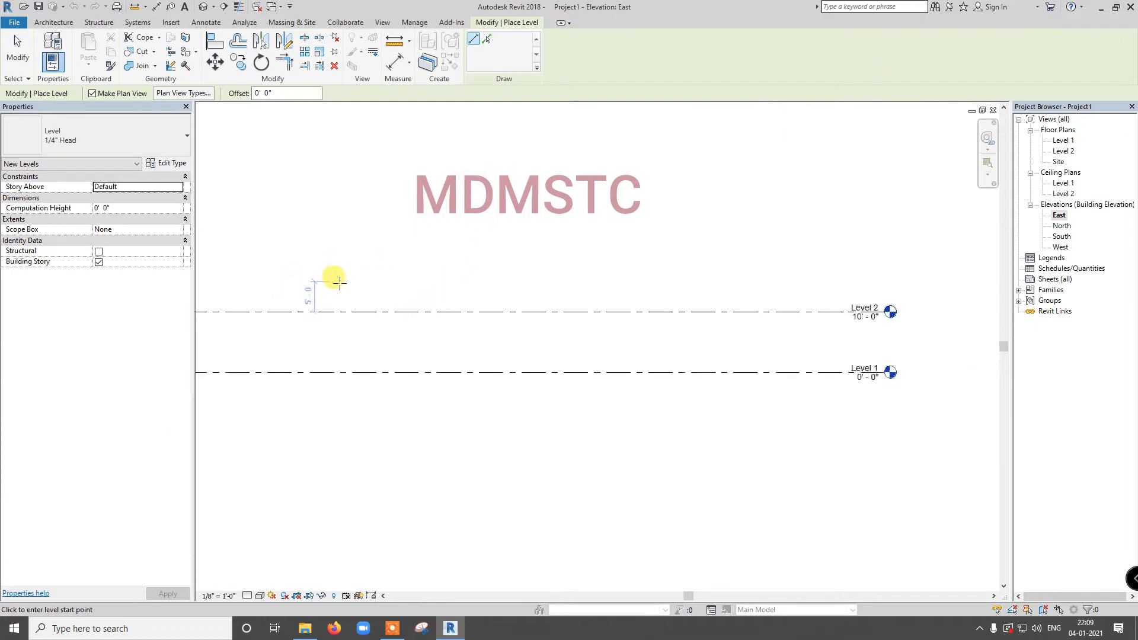
pyautogui.scroll(-4, 341, 281)
pyautogui.scroll(3, 300, 279)
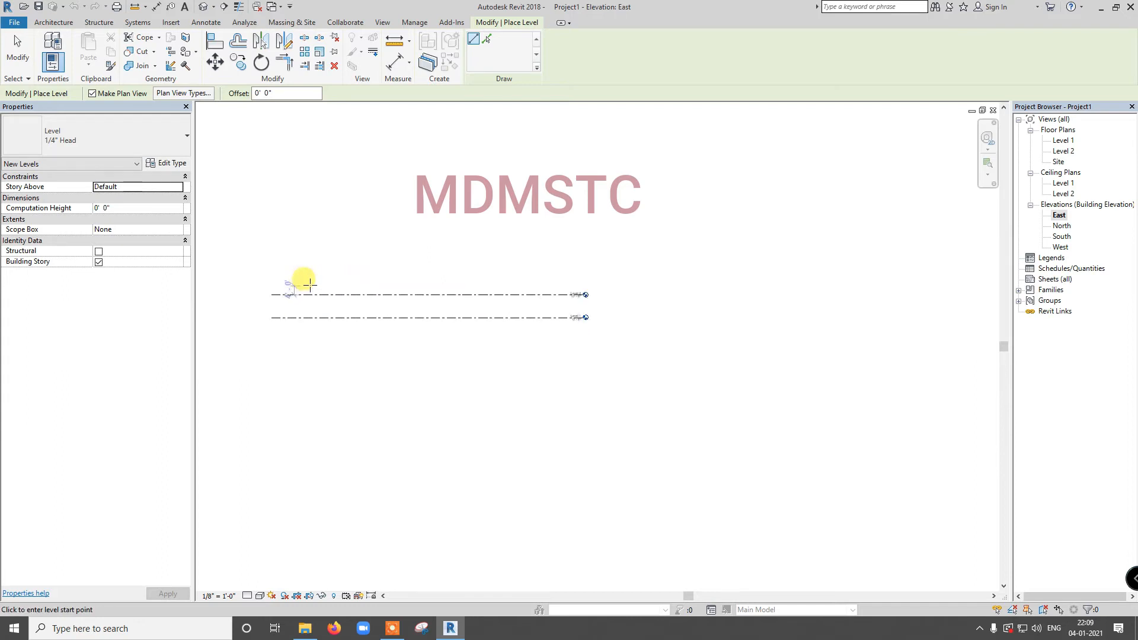
pyautogui.scroll(4, 264, 285)
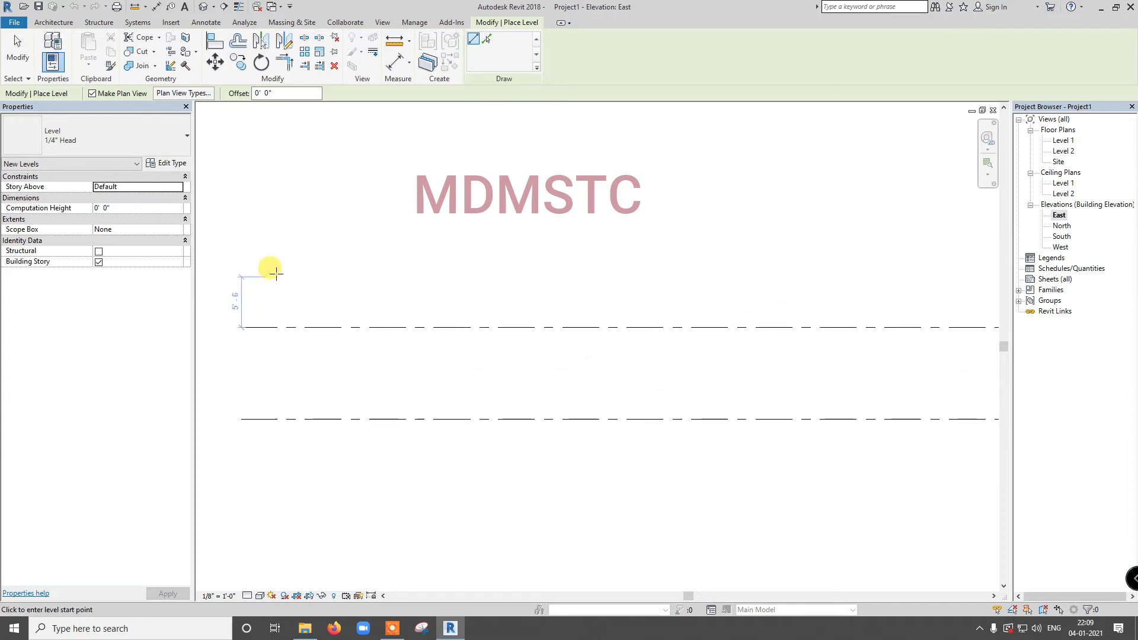
pyautogui.click(278, 237)
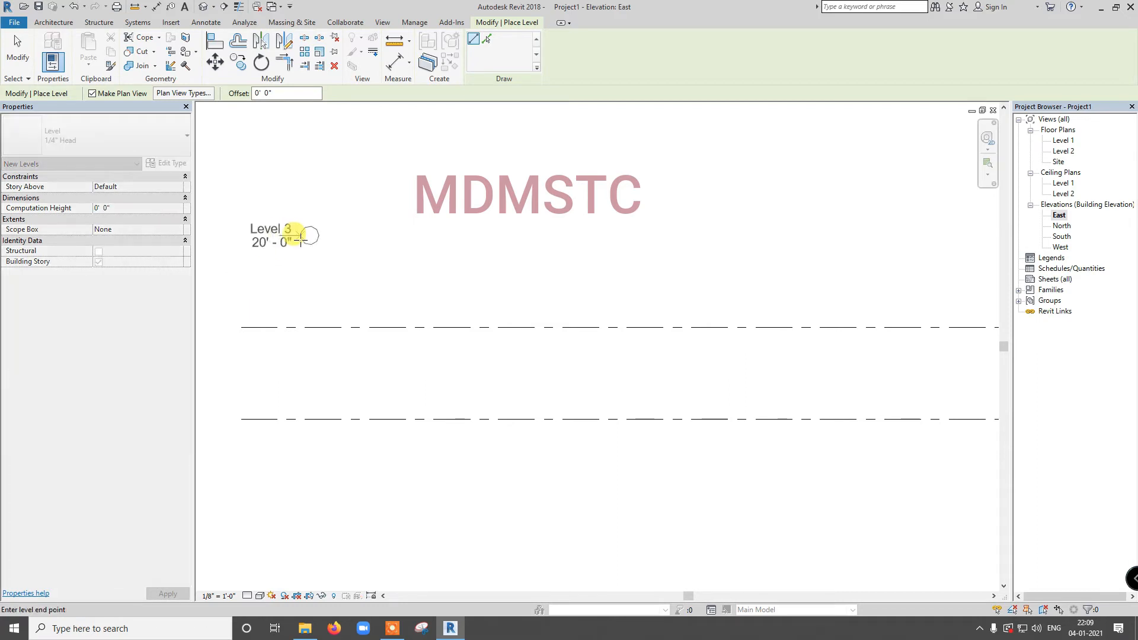
pyautogui.scroll(-2, 299, 235)
pyautogui.scroll(-2, 394, 237)
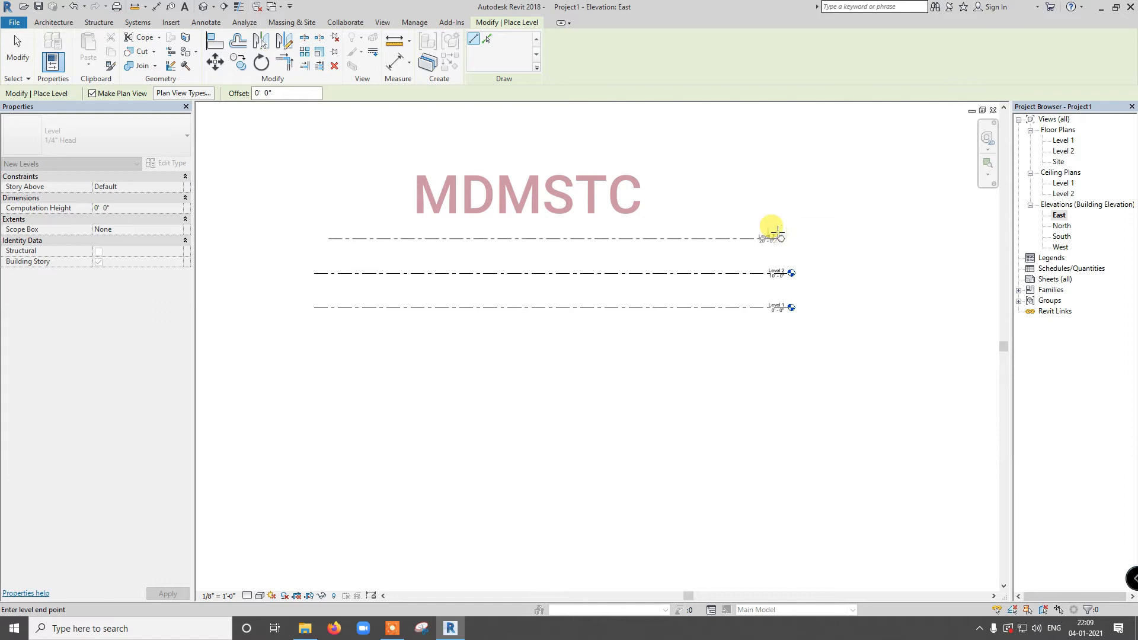
pyautogui.click(778, 235)
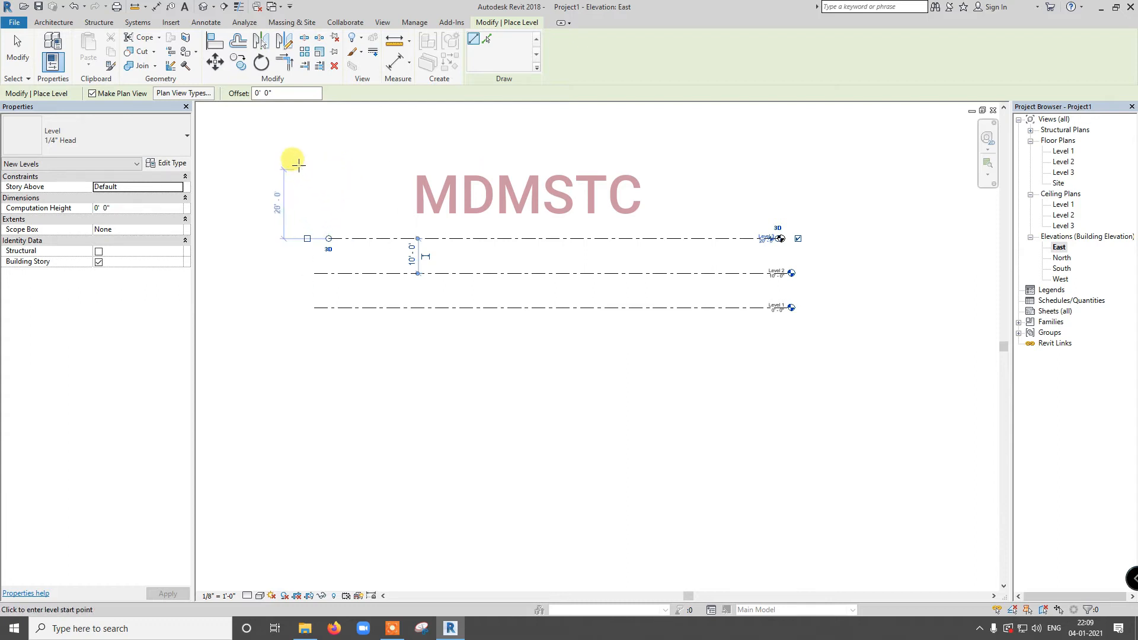
# - Create two more levels above Level 3 by picking the topmost level line each time with a 10' offset
pyautogui.click(284, 93)
pyautogui.write('10')
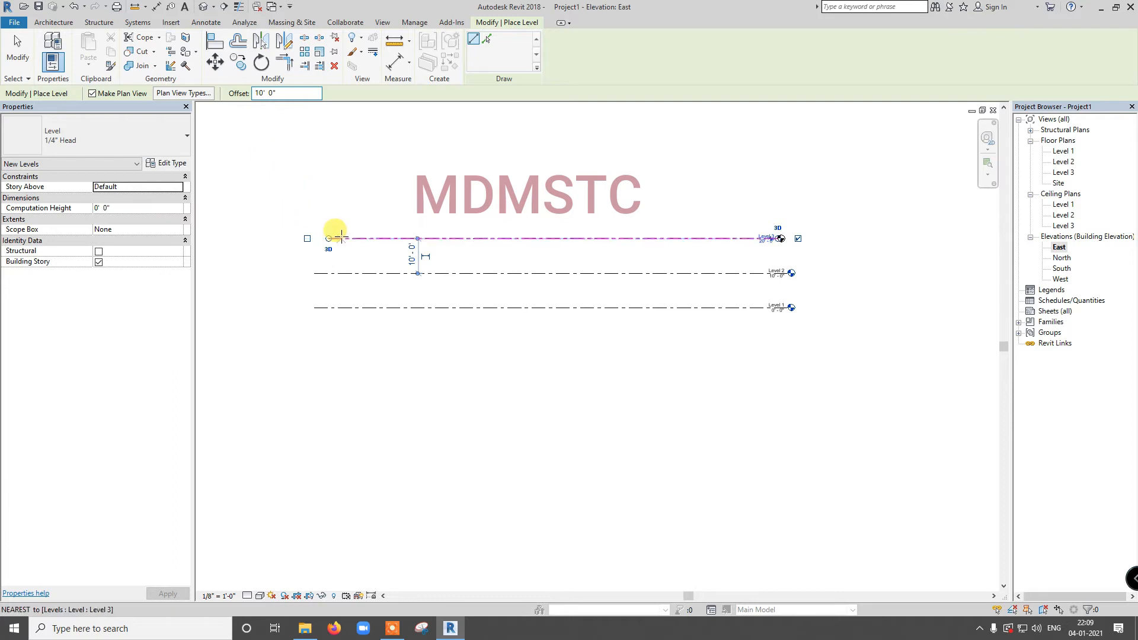
pyautogui.scroll(2, 324, 208)
pyautogui.scroll(1, 325, 209)
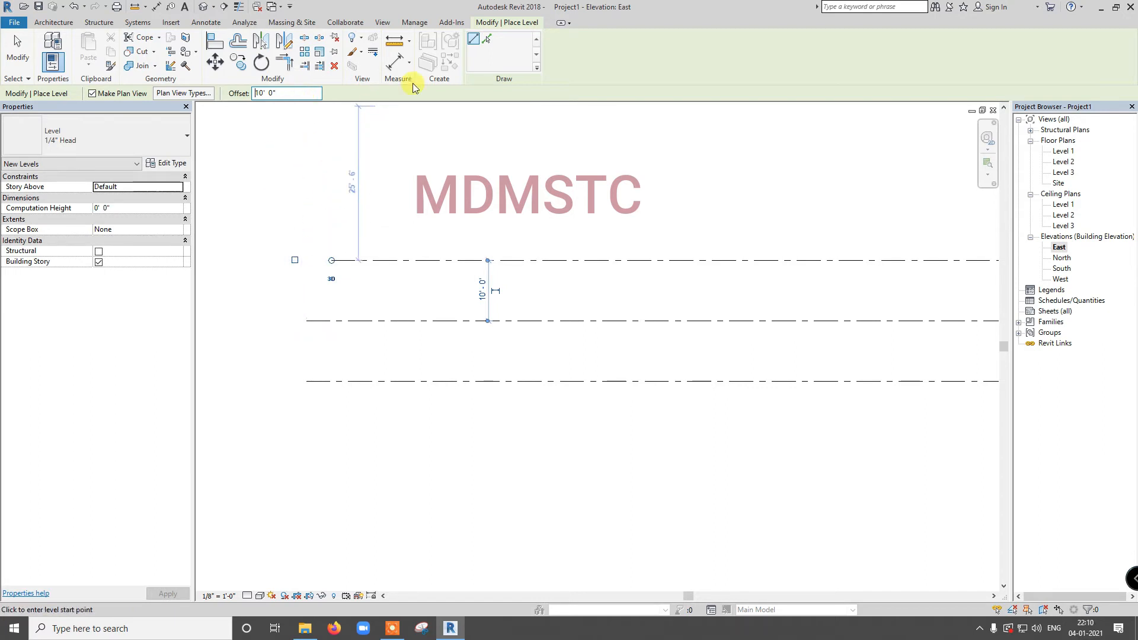
pyautogui.click(487, 40)
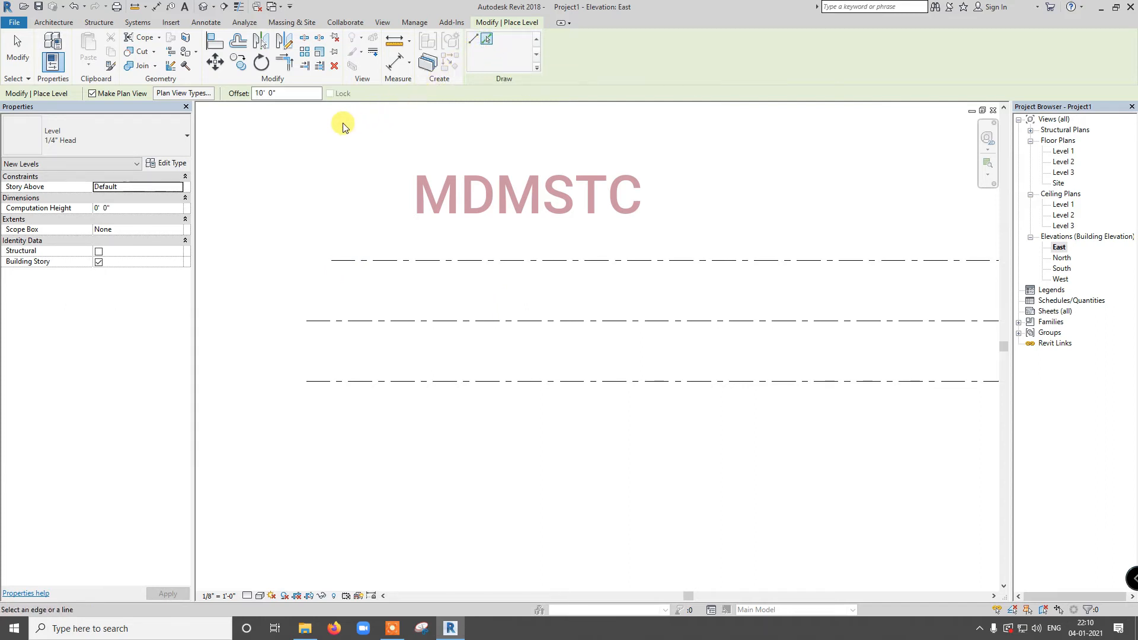
pyautogui.scroll(-2, 291, 179)
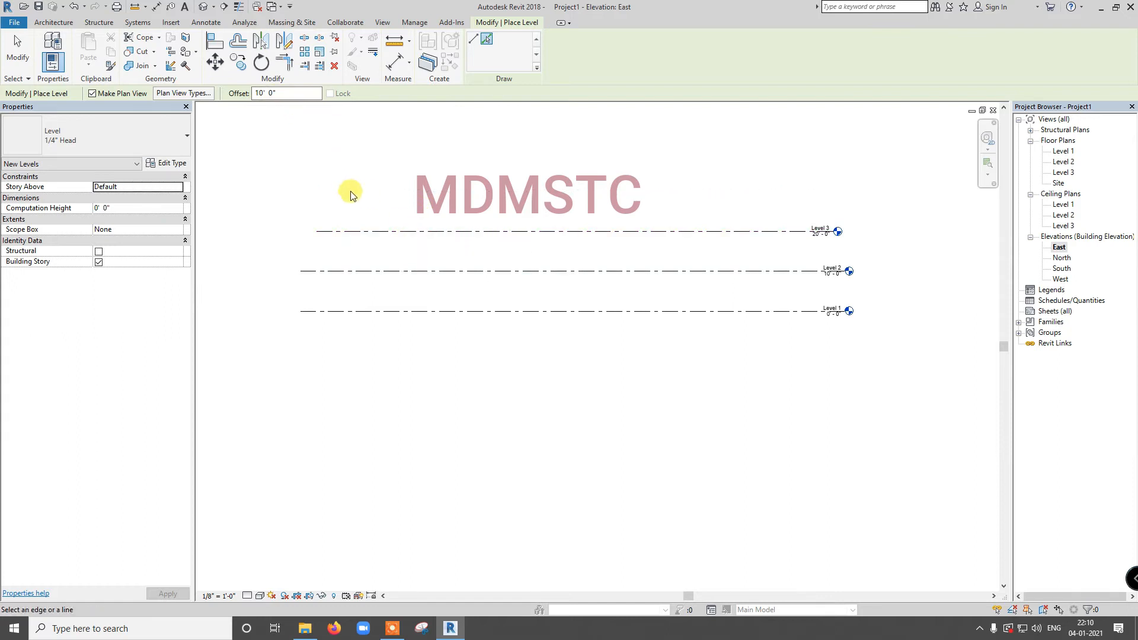
pyautogui.click(361, 231)
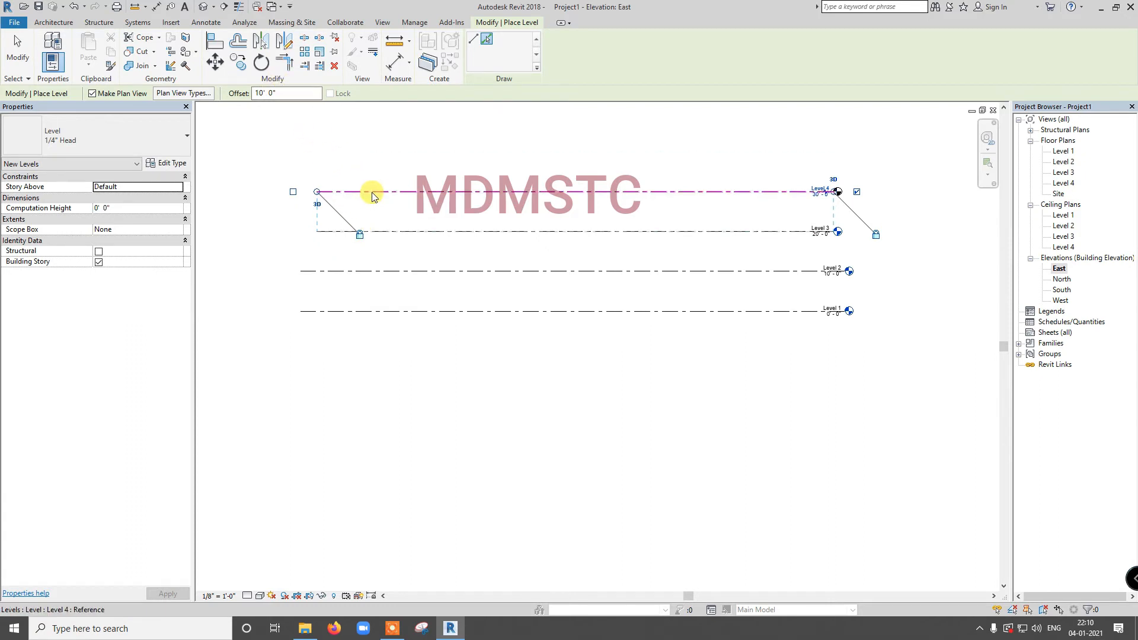
pyautogui.scroll(1, 382, 193)
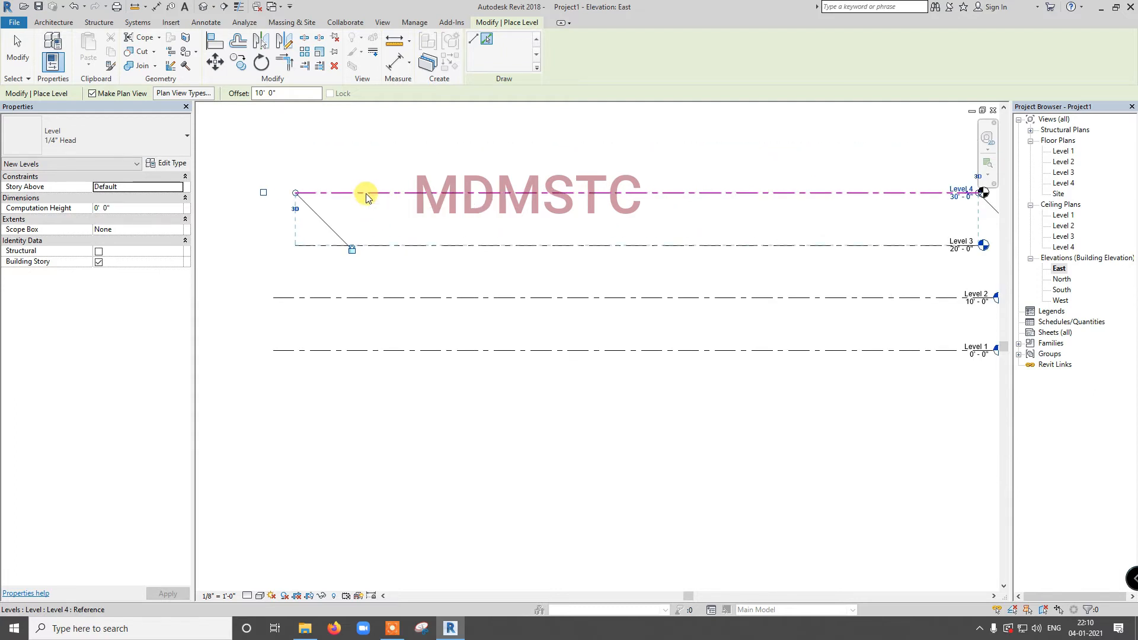
pyautogui.click(368, 194)
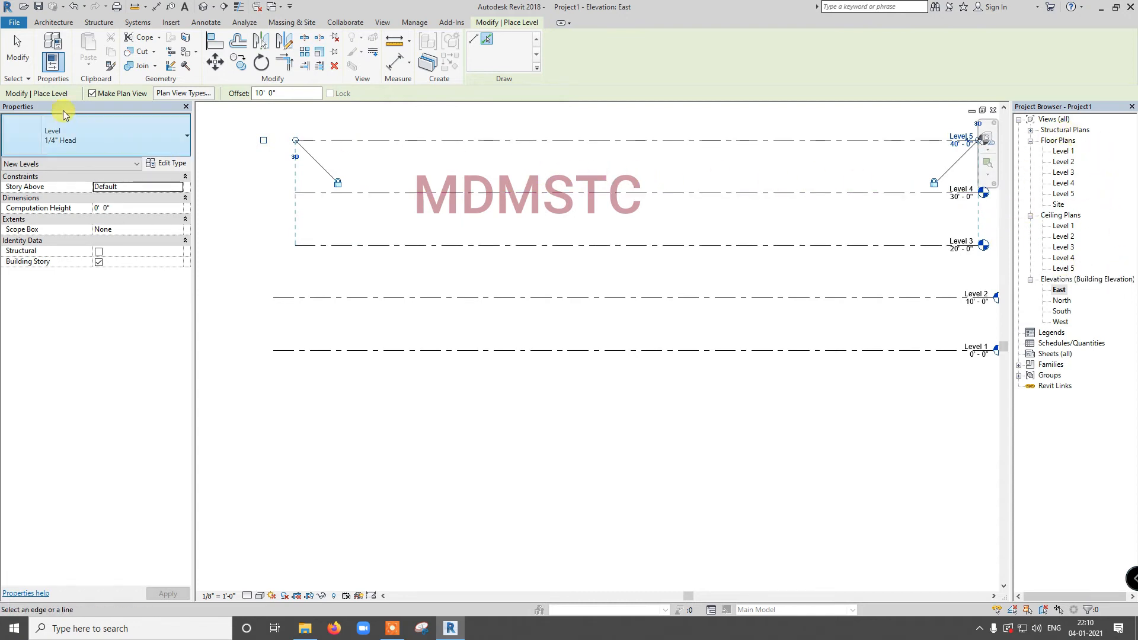
pyautogui.click(17, 50)
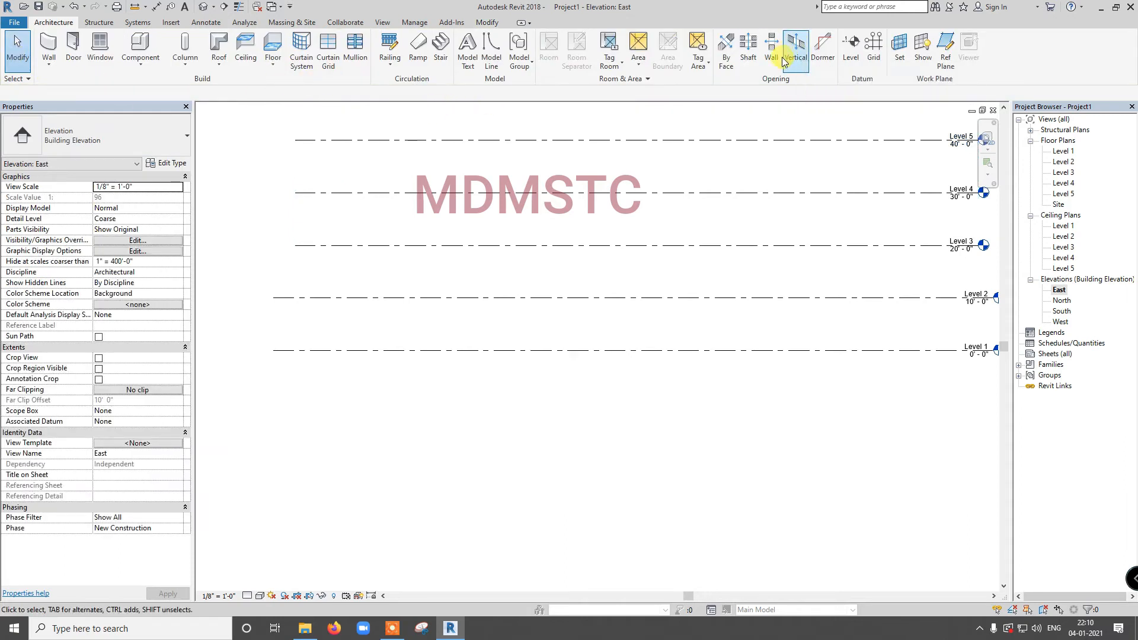
# - Create another level 5' above Level 5 by picking its line with a 5' offset
pyautogui.click(851, 50)
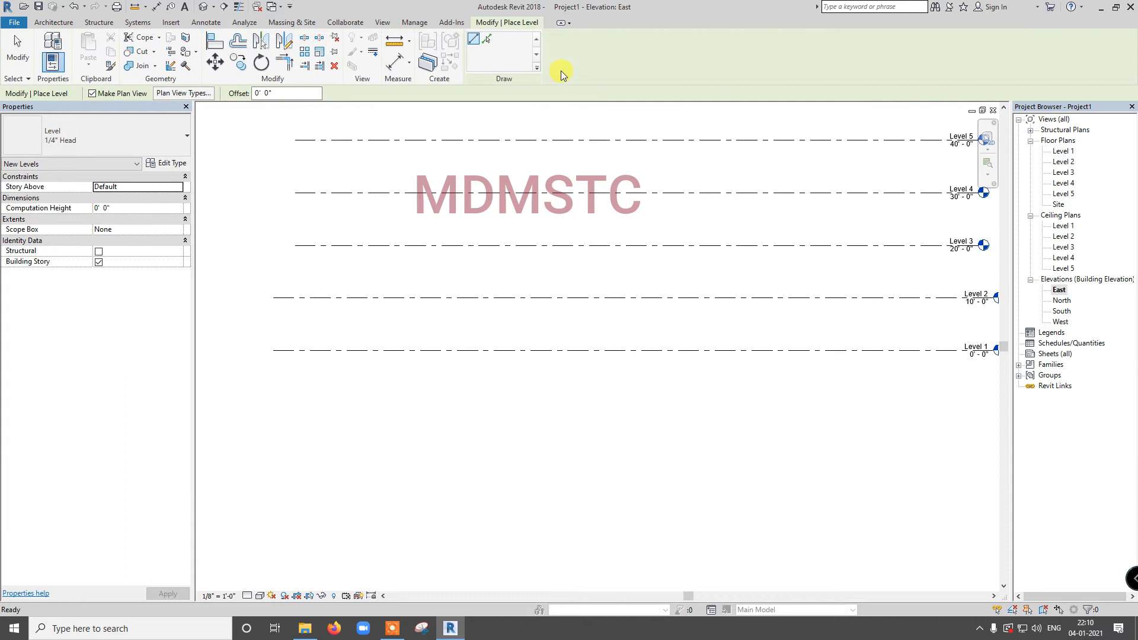
pyautogui.click(264, 93)
pyautogui.write('5')
pyautogui.click(487, 38)
pyautogui.click(480, 140)
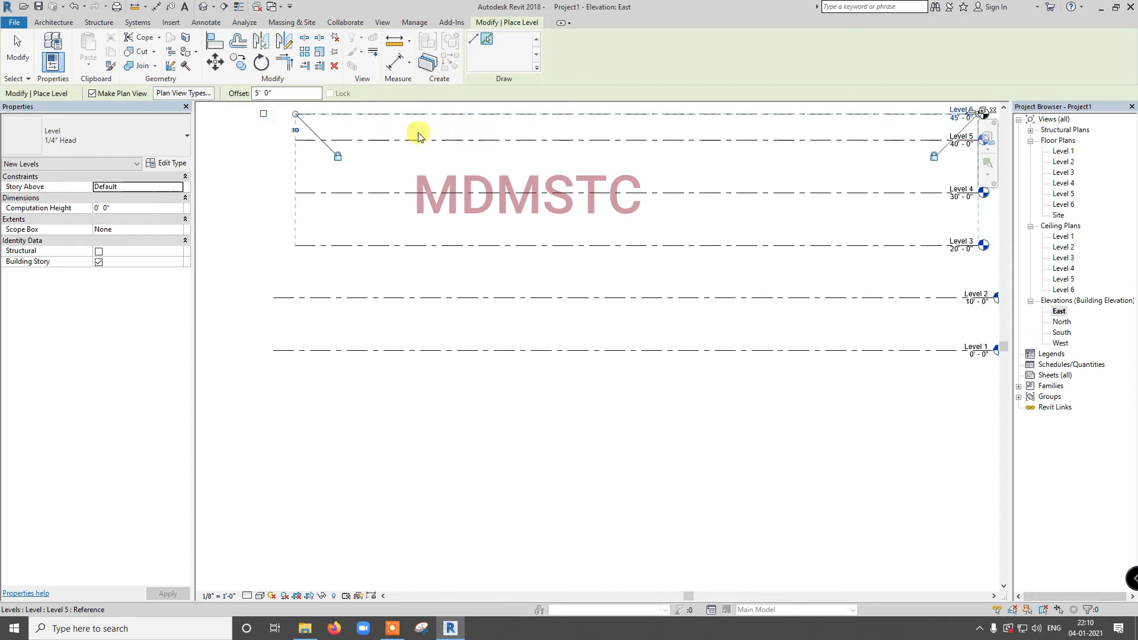
pyautogui.click(17, 48)
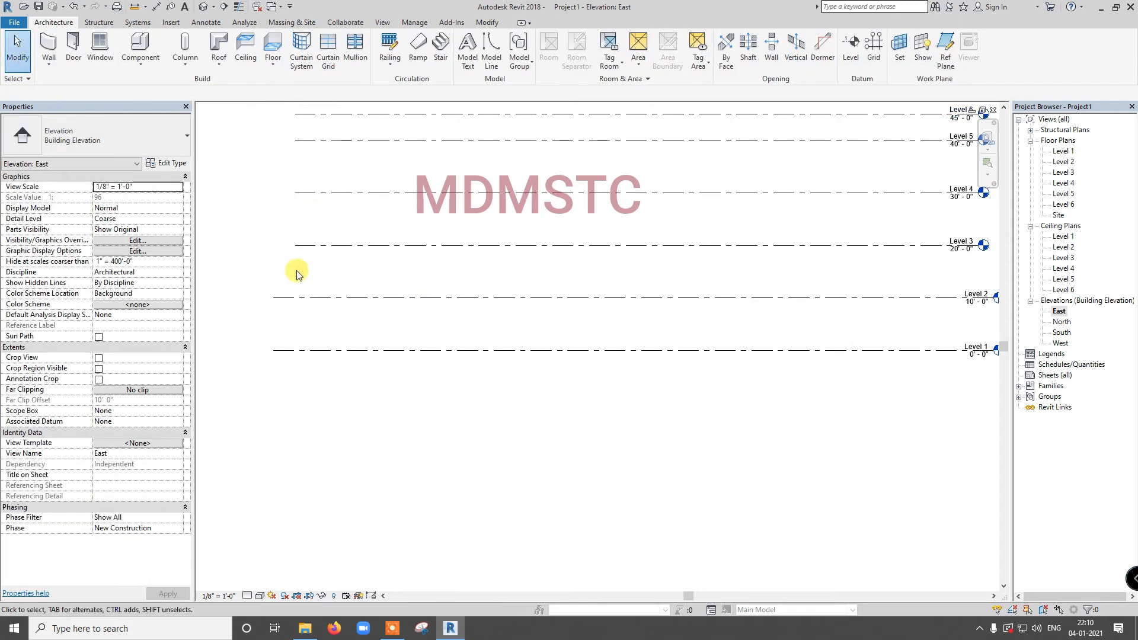
# - Rename Level 1 as 01 GF and rename its corresponding views as well
pyautogui.scroll(-2, 306, 273)
pyautogui.scroll(3, 724, 213)
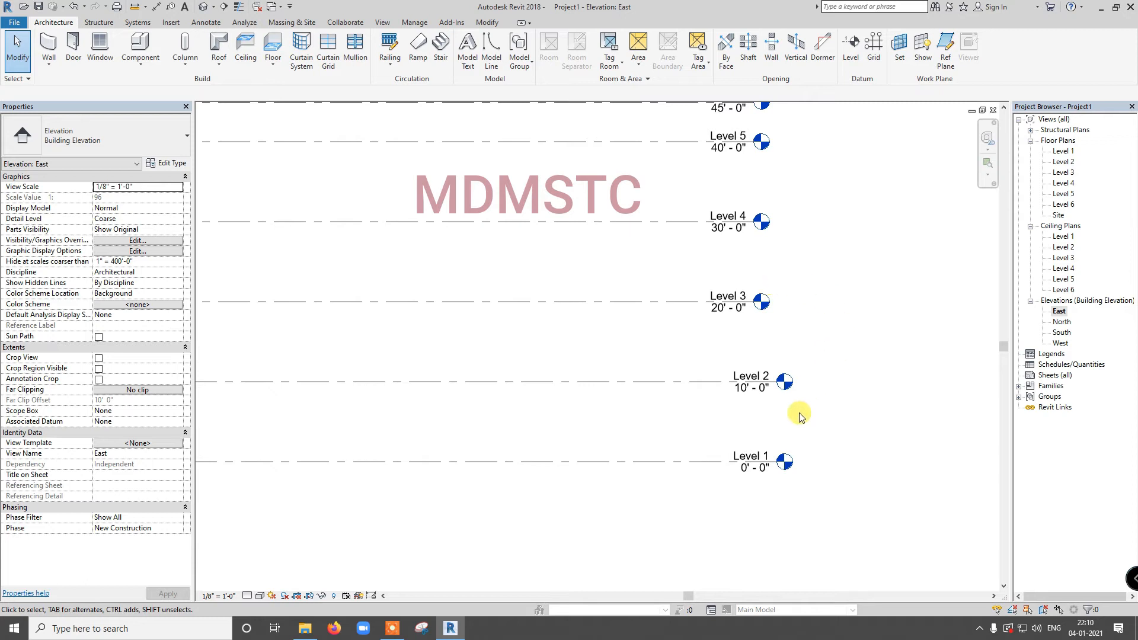
pyautogui.click(747, 458)
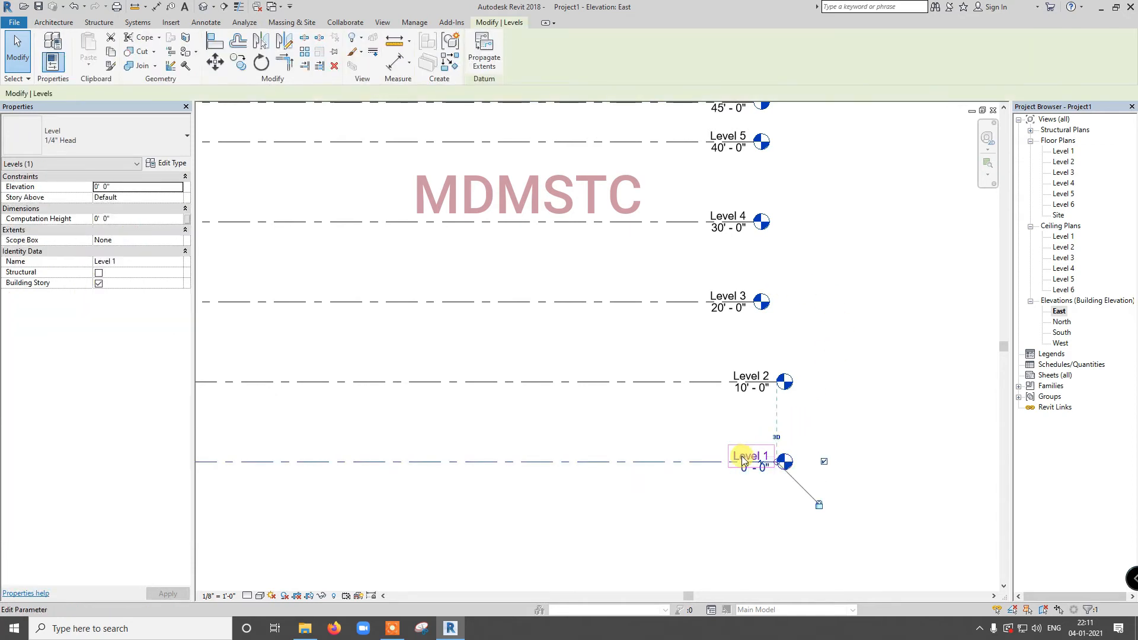
pyautogui.click(744, 456)
pyautogui.write('0')
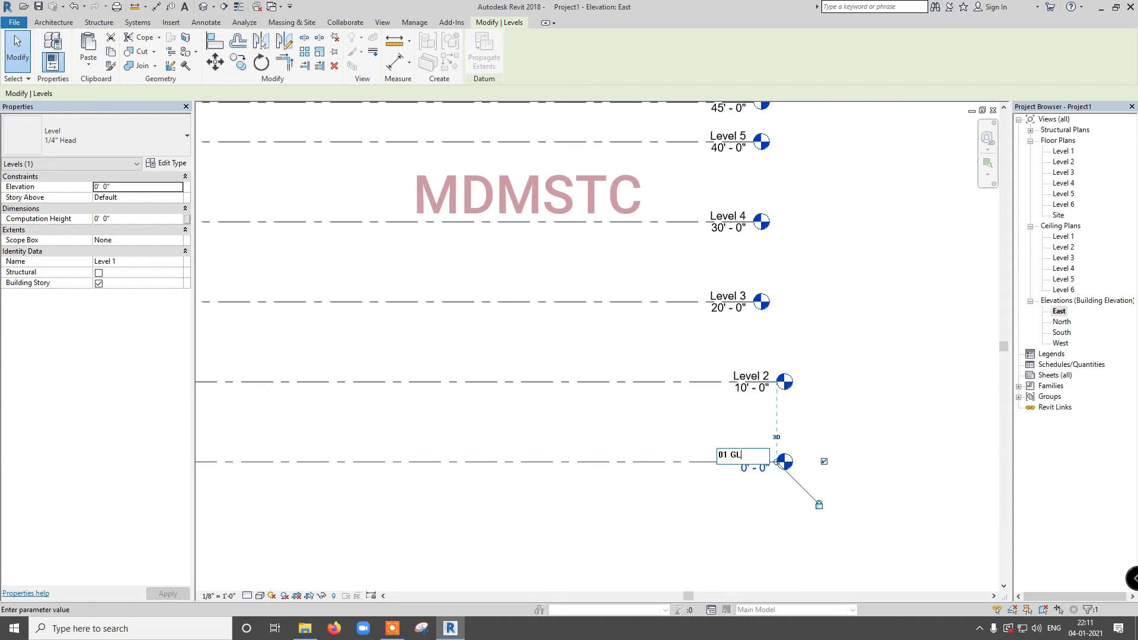
pyautogui.click(708, 437)
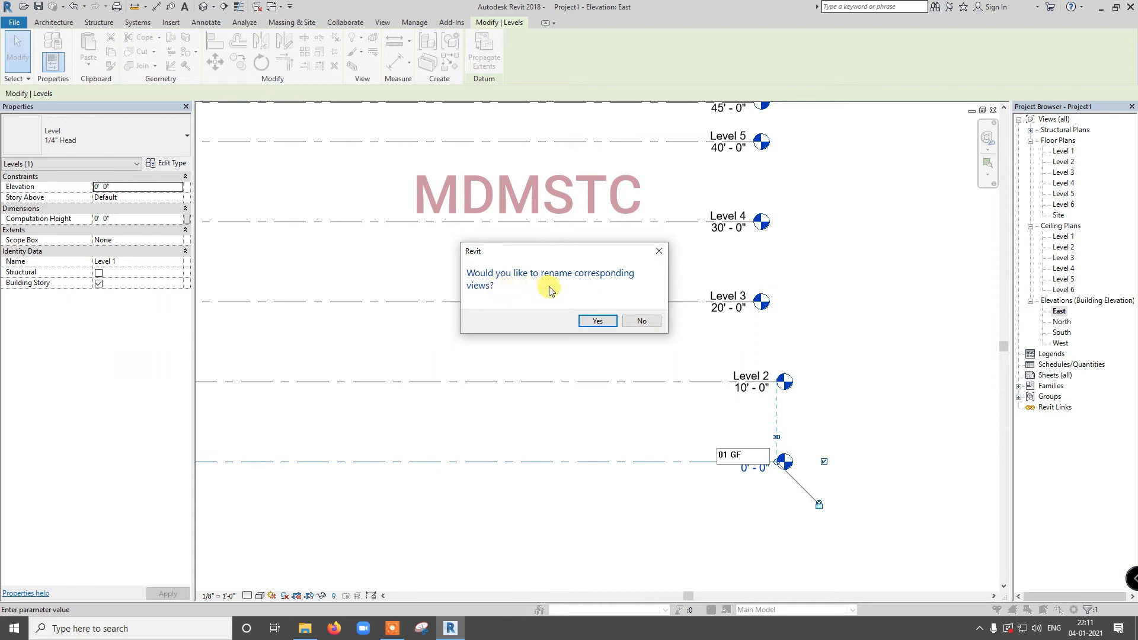
pyautogui.click(598, 322)
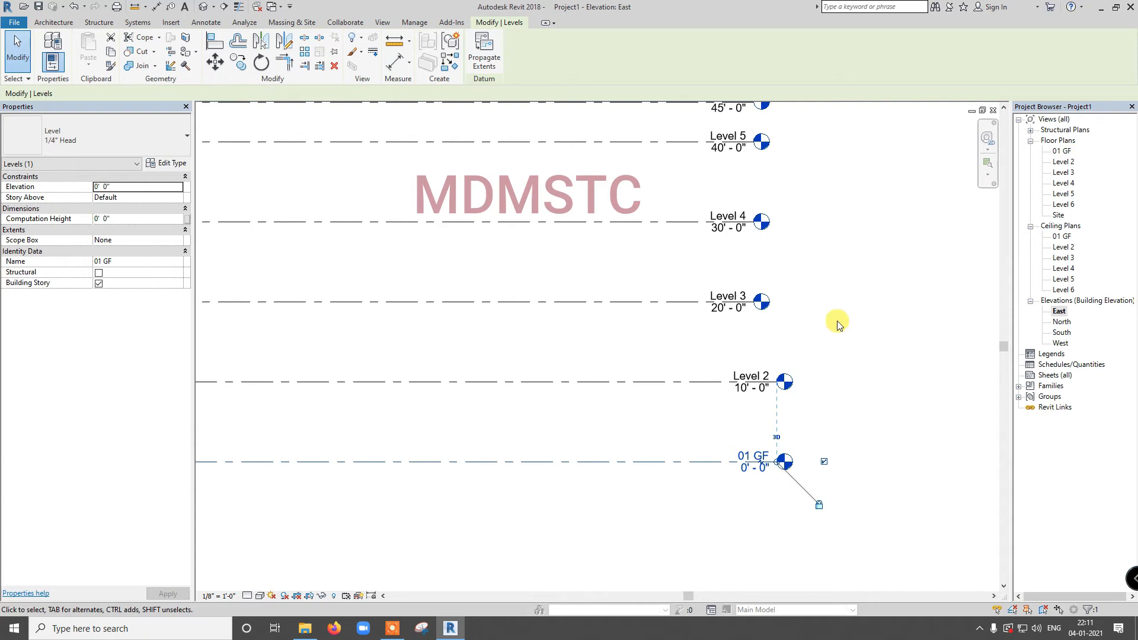
# - Rename Level 2 as 02 FF together with its corresponding views
pyautogui.click(762, 375)
pyautogui.click(757, 379)
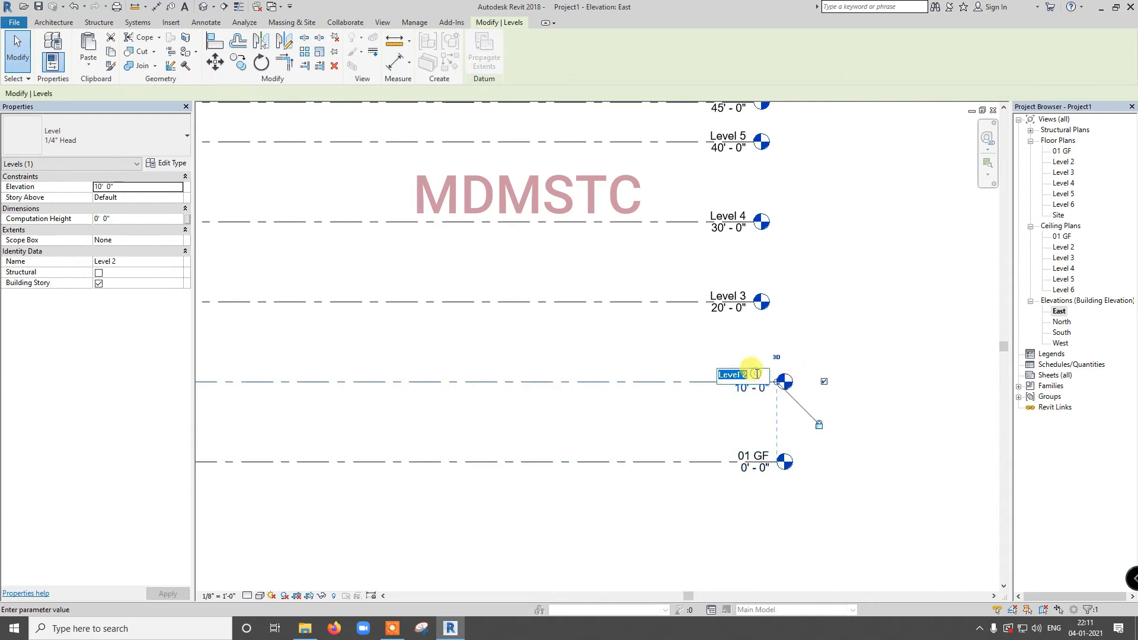
pyautogui.write('02 FF')
pyautogui.press('Return')
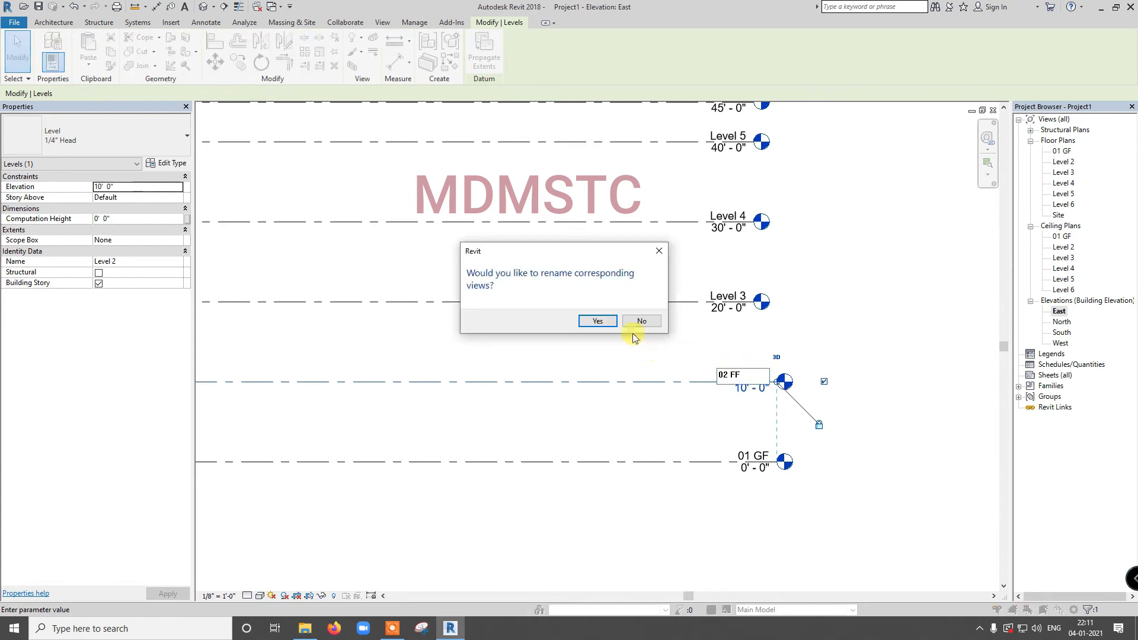
pyautogui.click(600, 322)
# - Rename Level 3 as 03 SF together with its corresponding views
pyautogui.click(726, 297)
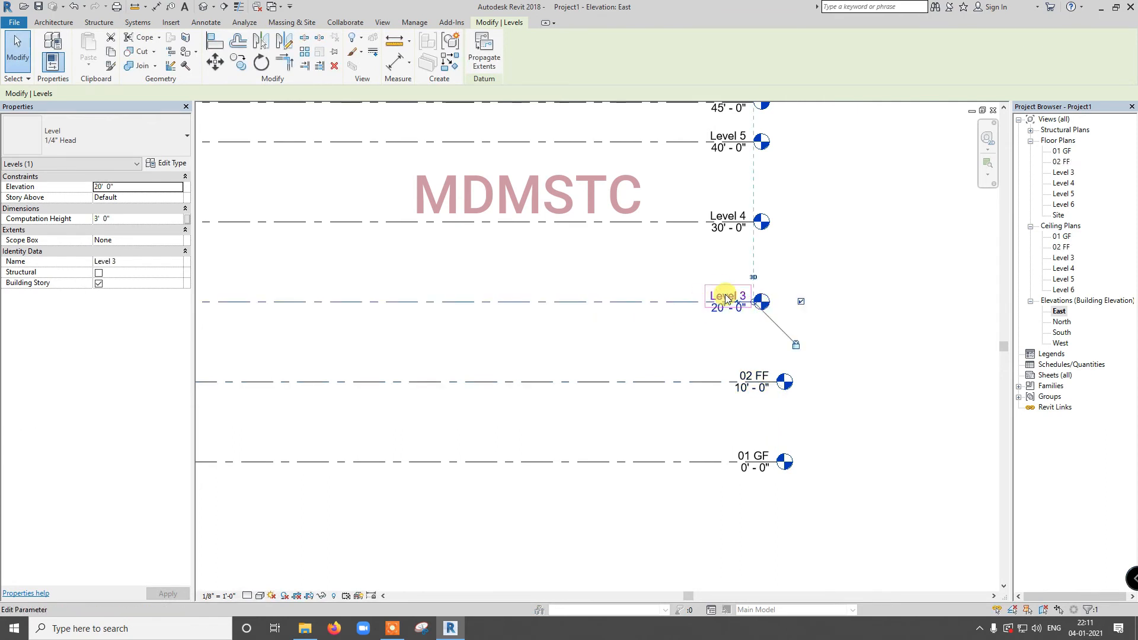
pyautogui.click(726, 298)
pyautogui.write('0')
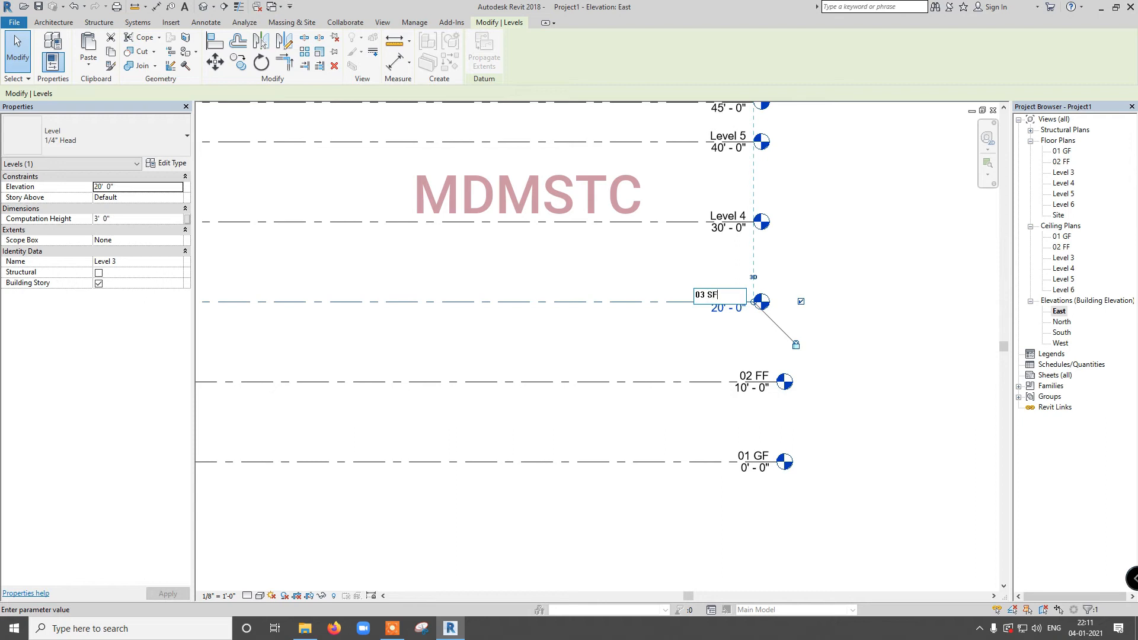
pyautogui.write('3 SF')
pyautogui.press('Return')
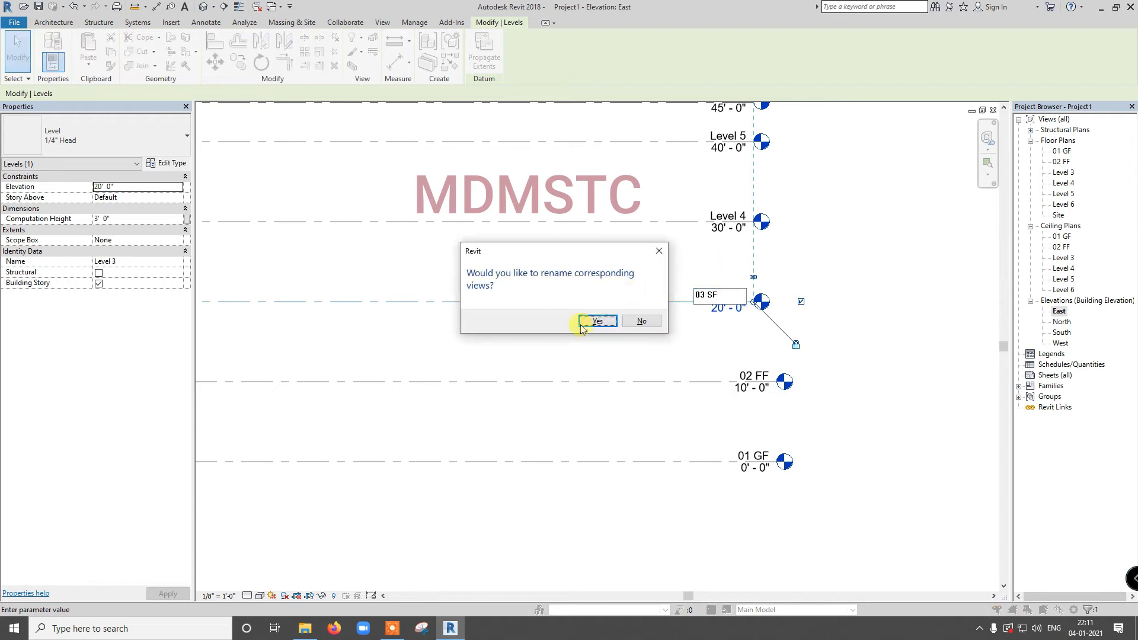
pyautogui.click(585, 323)
# - Rename Level 4 as 04 TF together with its corresponding views
pyautogui.click(727, 218)
pyautogui.click(727, 218)
pyautogui.write('04 T')
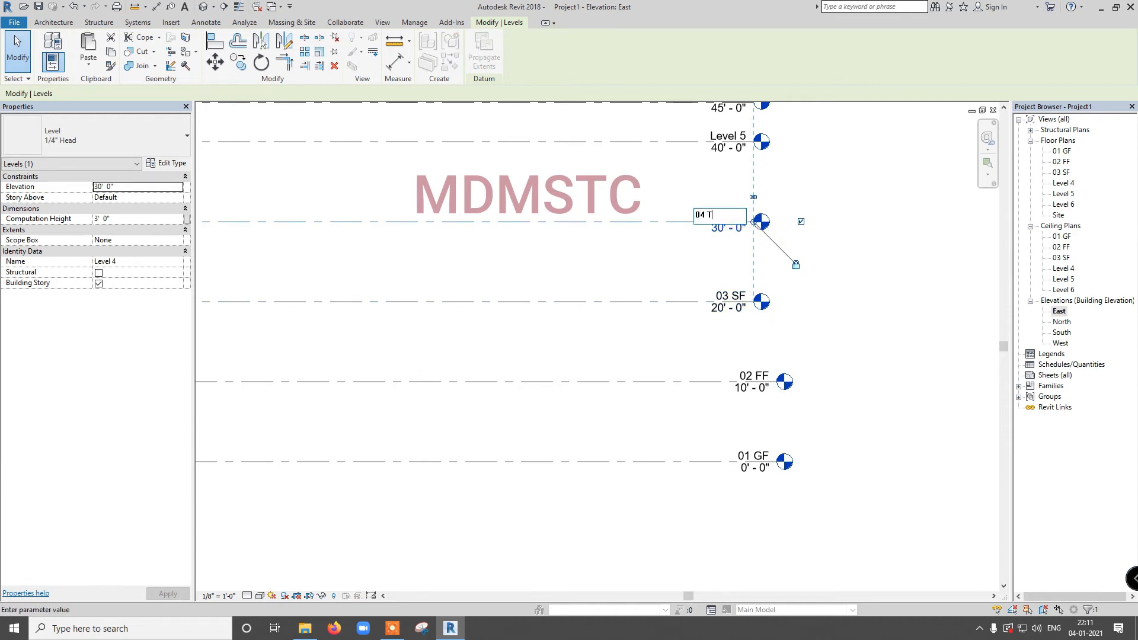
pyautogui.write('F')
pyautogui.press('Return')
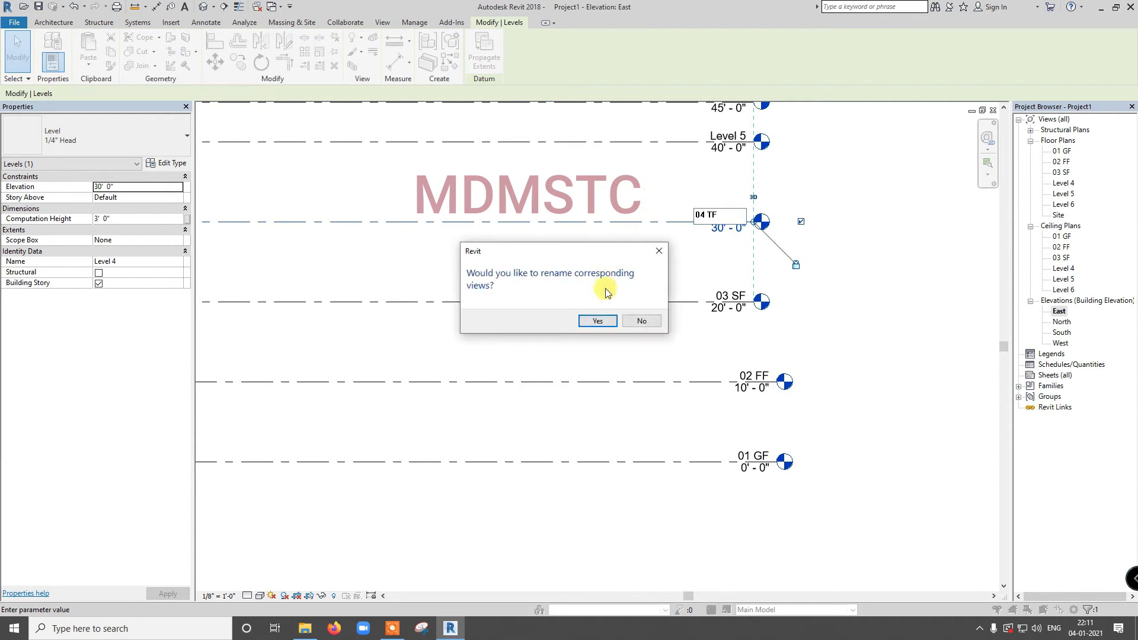
pyautogui.click(597, 322)
pyautogui.click(736, 139)
pyautogui.click(736, 139)
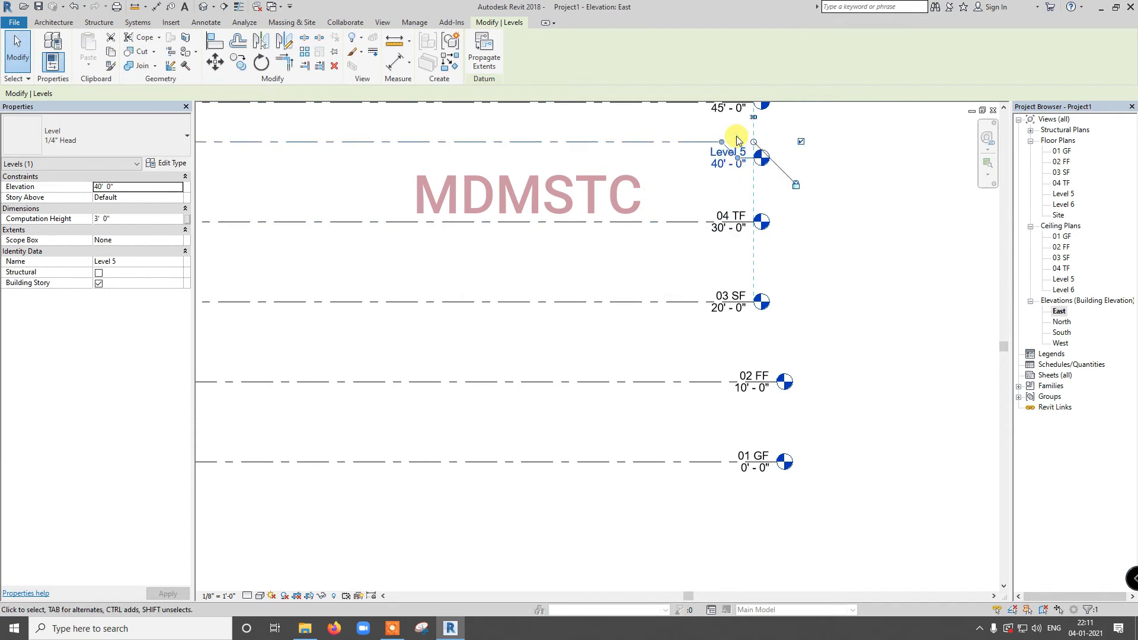
pyautogui.hotkey('ctrl', 'z')
# - Rename Level 5 as 05 ROOF together with its corresponding views
pyautogui.click(730, 137)
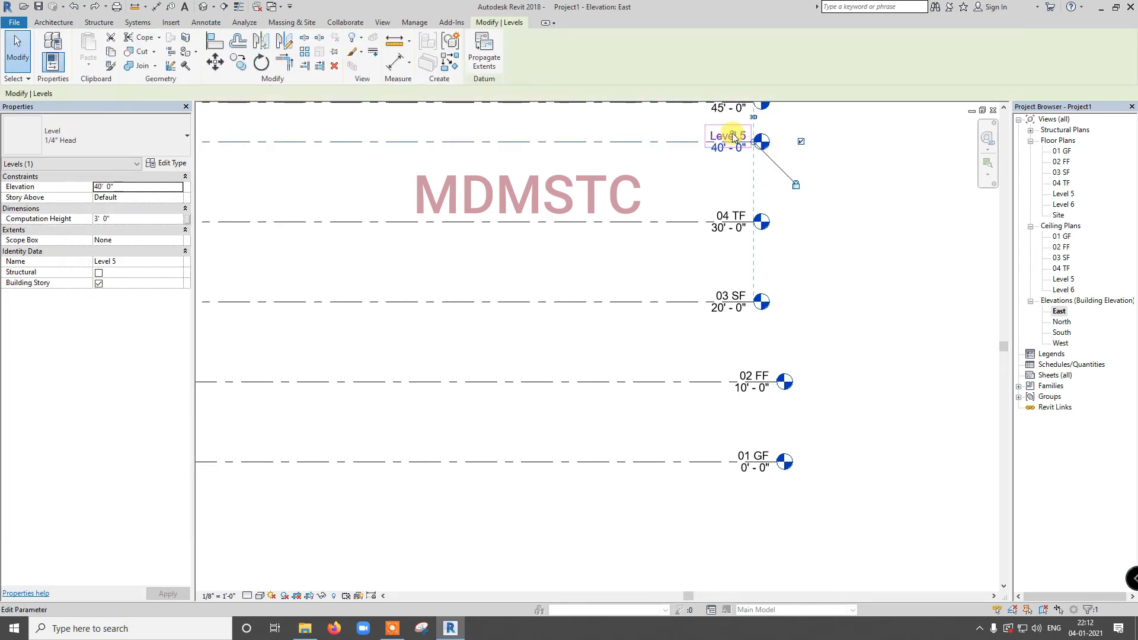
pyautogui.click(730, 137)
pyautogui.write('0')
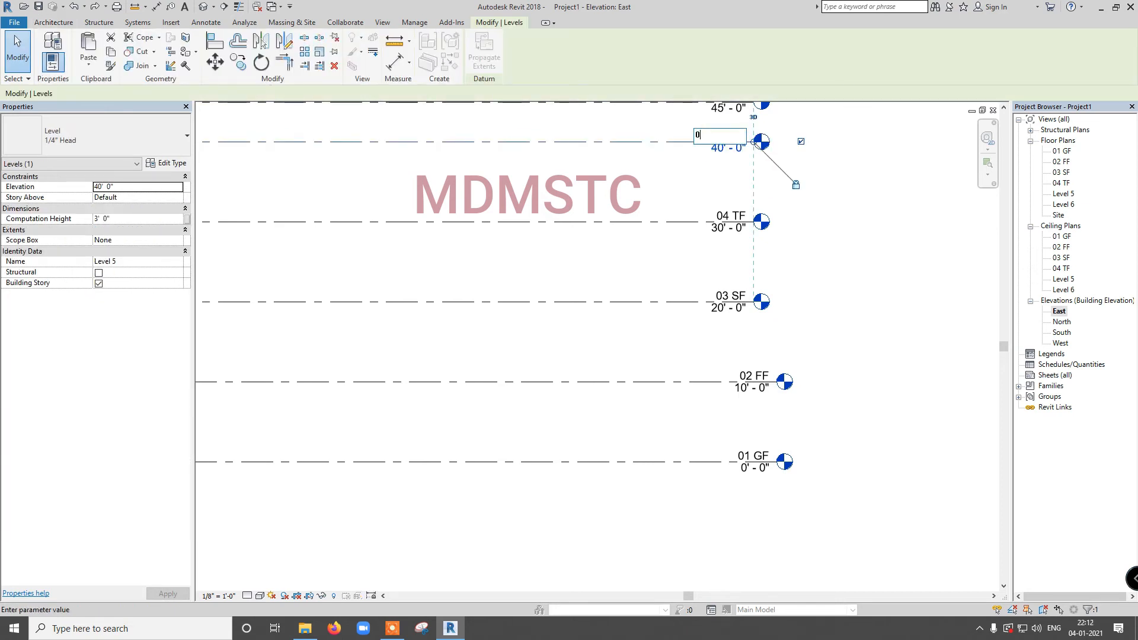
pyautogui.write('5 ROOF')
pyautogui.press('Return')
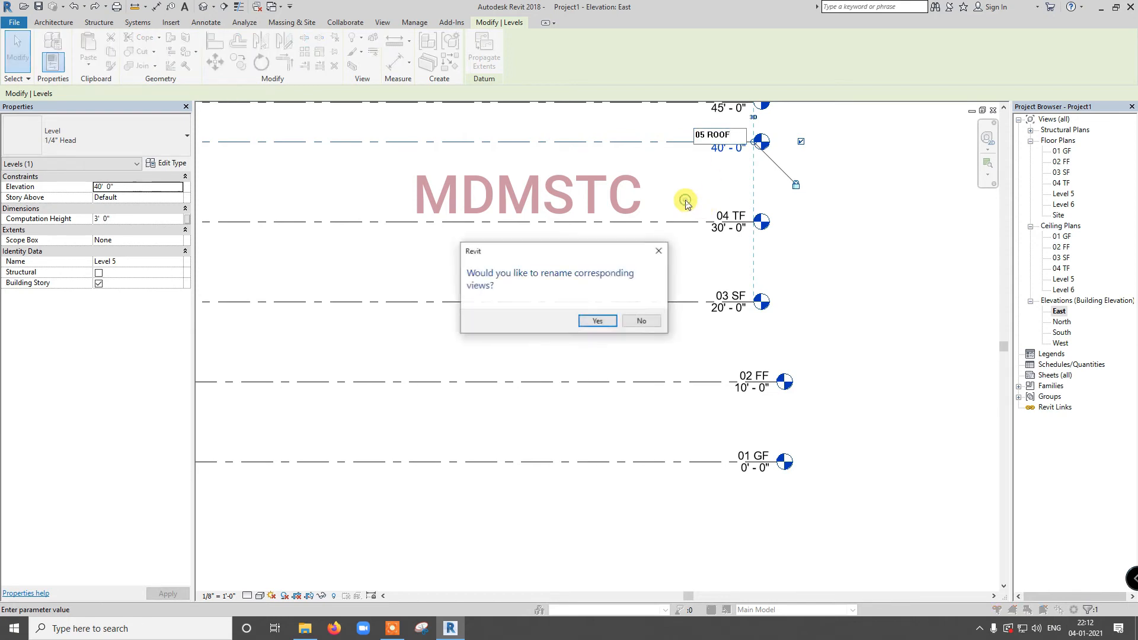
pyautogui.click(603, 322)
# - Rename Level 6 as 06 PARA together with its corresponding views
pyautogui.scroll(-3, 656, 240)
pyautogui.scroll(5, 702, 134)
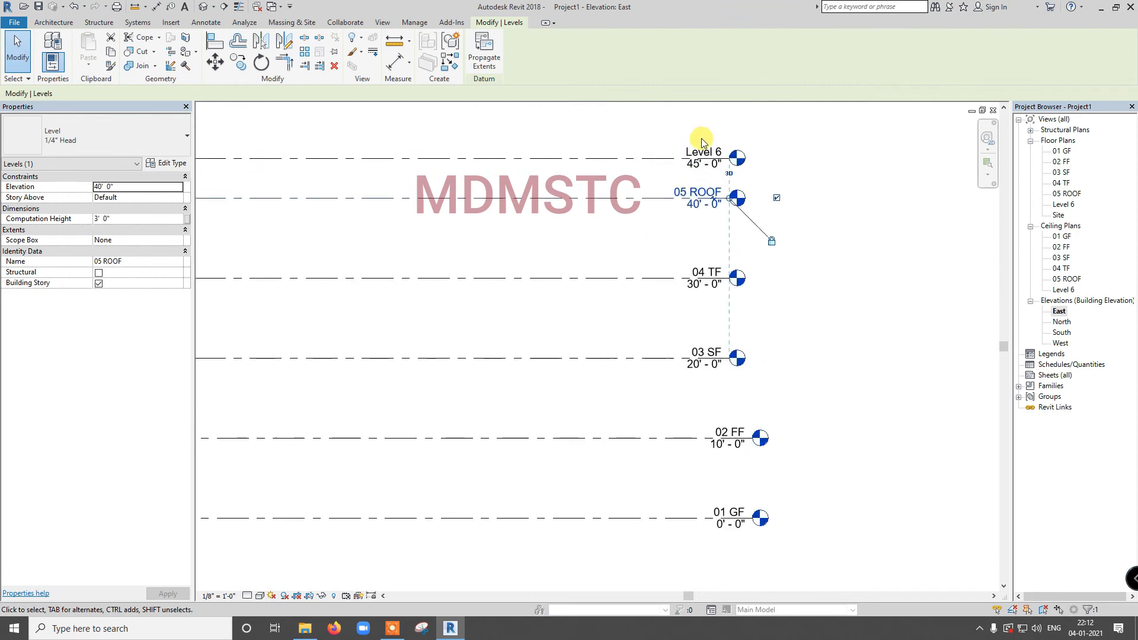
pyautogui.click(701, 161)
pyautogui.click(701, 159)
pyautogui.write('06 PARA')
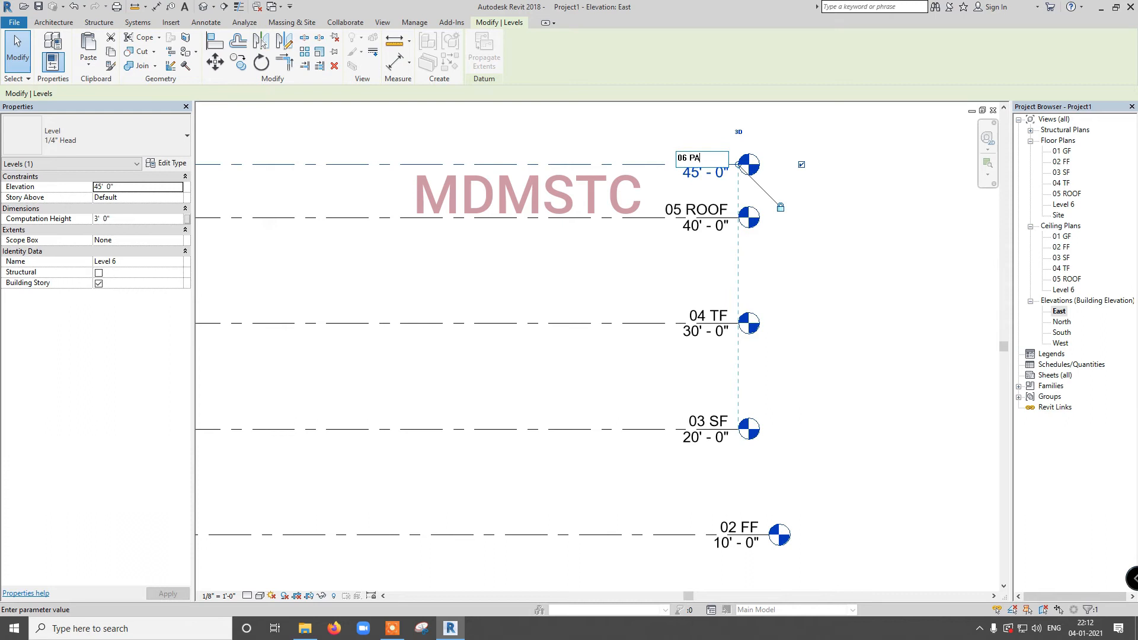
pyautogui.click(808, 229)
pyautogui.click(597, 321)
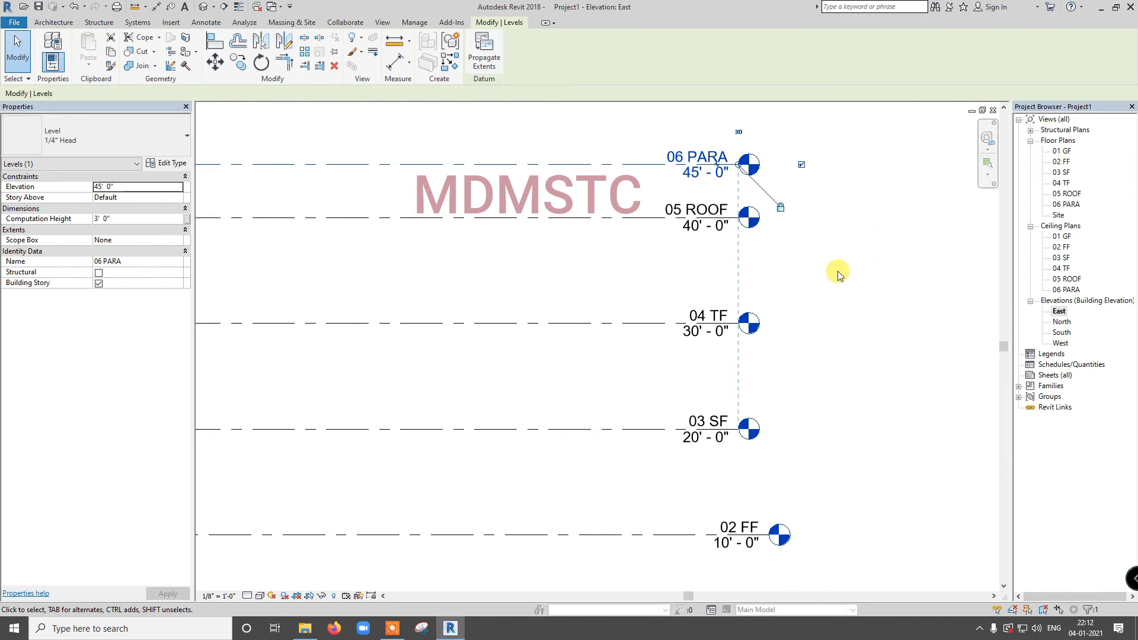
# - Create a level 10' below 01 GF by picking that level's line with an offset of -10'
pyautogui.scroll(-2, 839, 275)
pyautogui.scroll(-2, 838, 274)
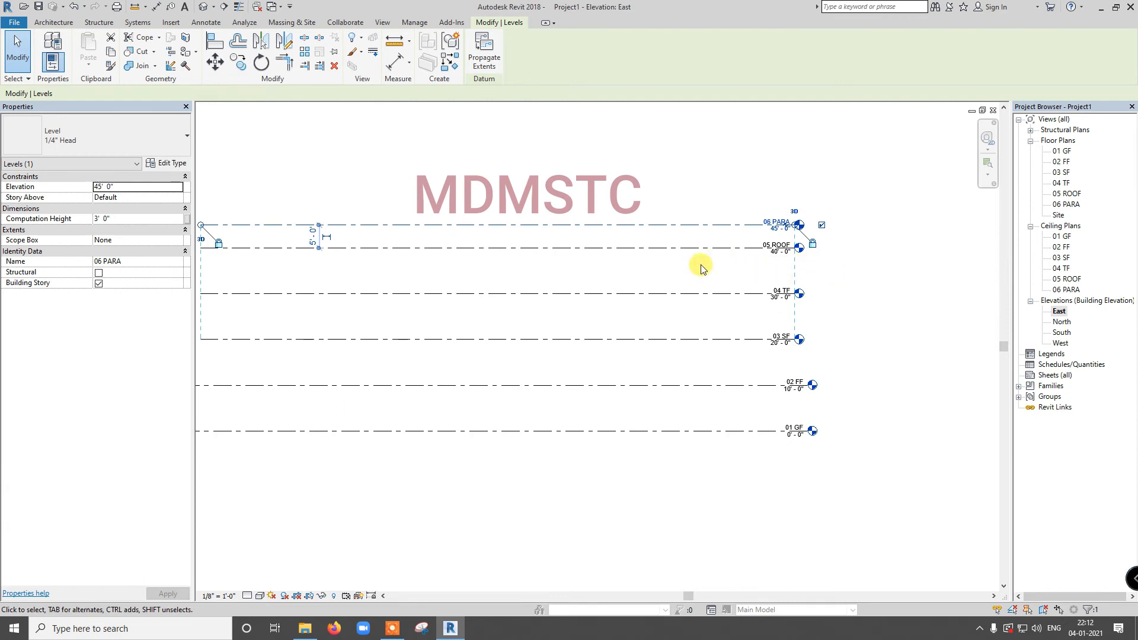
pyautogui.scroll(-1, 733, 453)
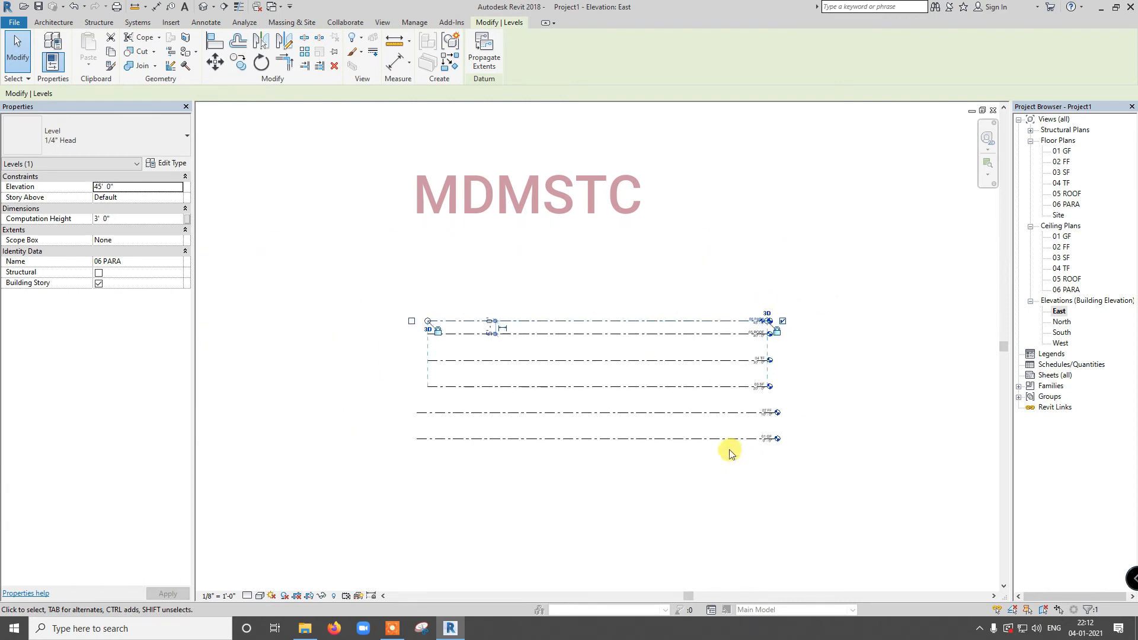
pyautogui.scroll(3, 738, 450)
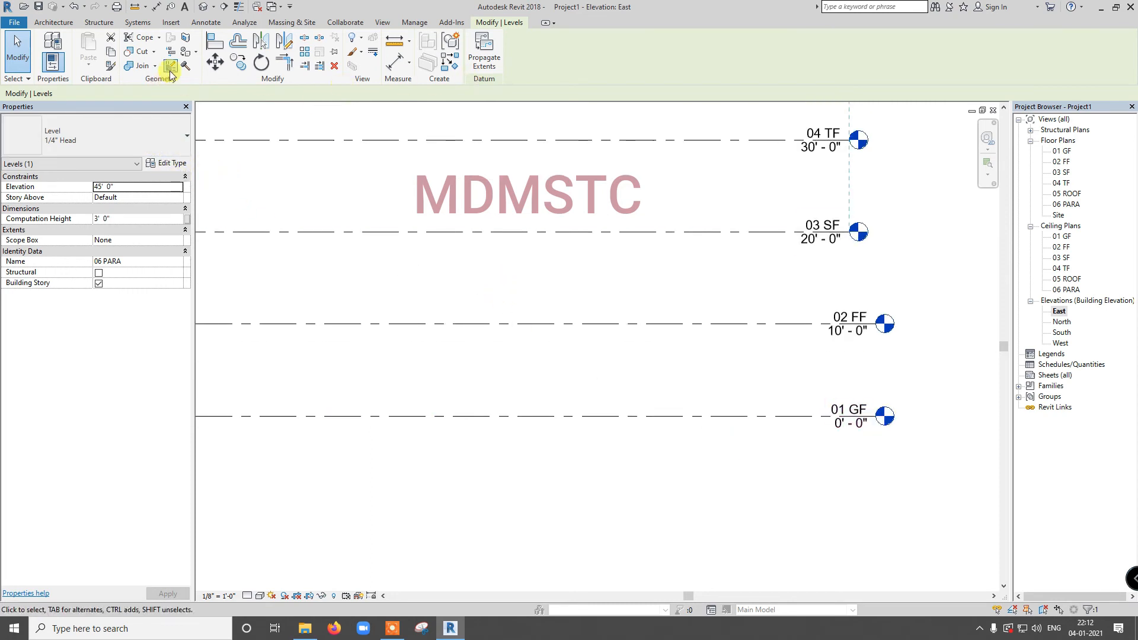
pyautogui.click(9, 68)
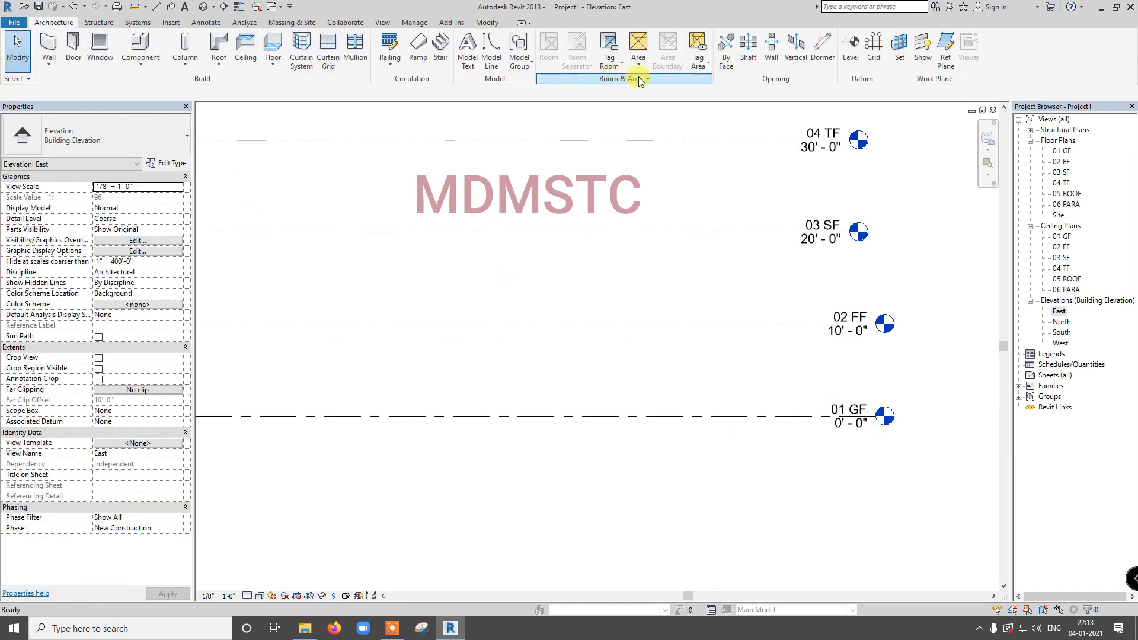
pyautogui.click(852, 48)
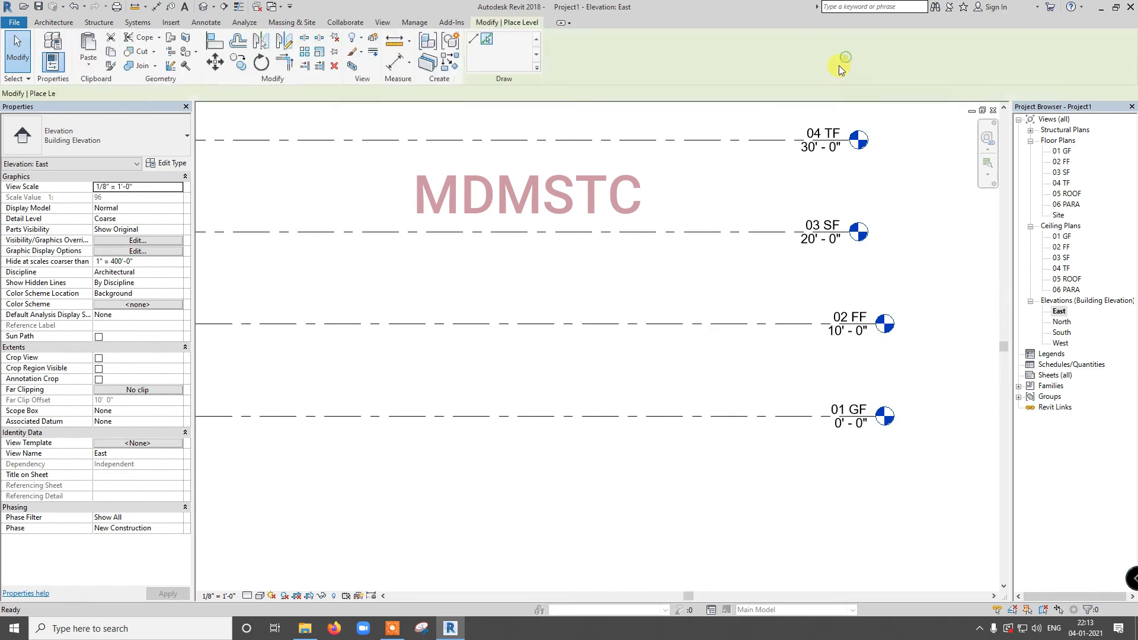
pyautogui.click(487, 39)
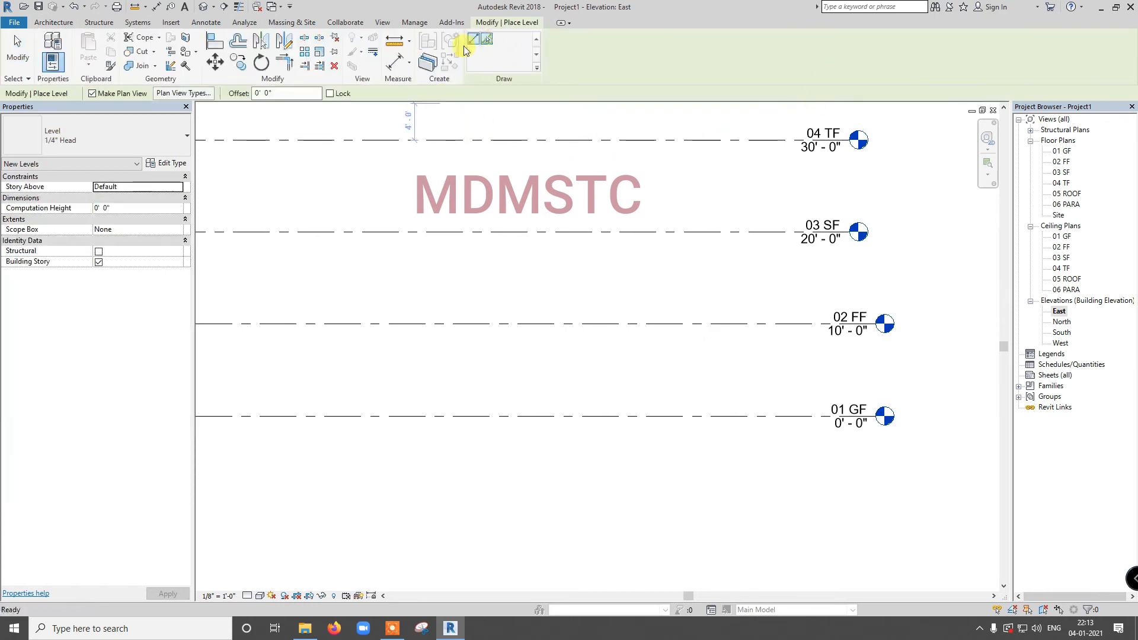
pyautogui.click(301, 93)
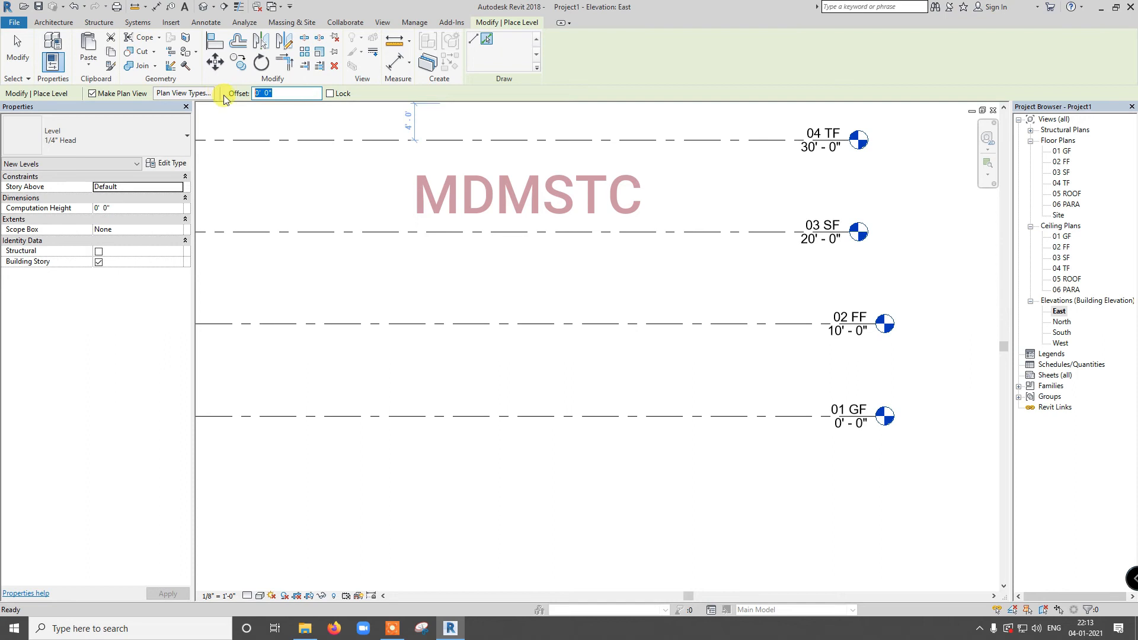
pyautogui.write('-10')
pyautogui.press('Return')
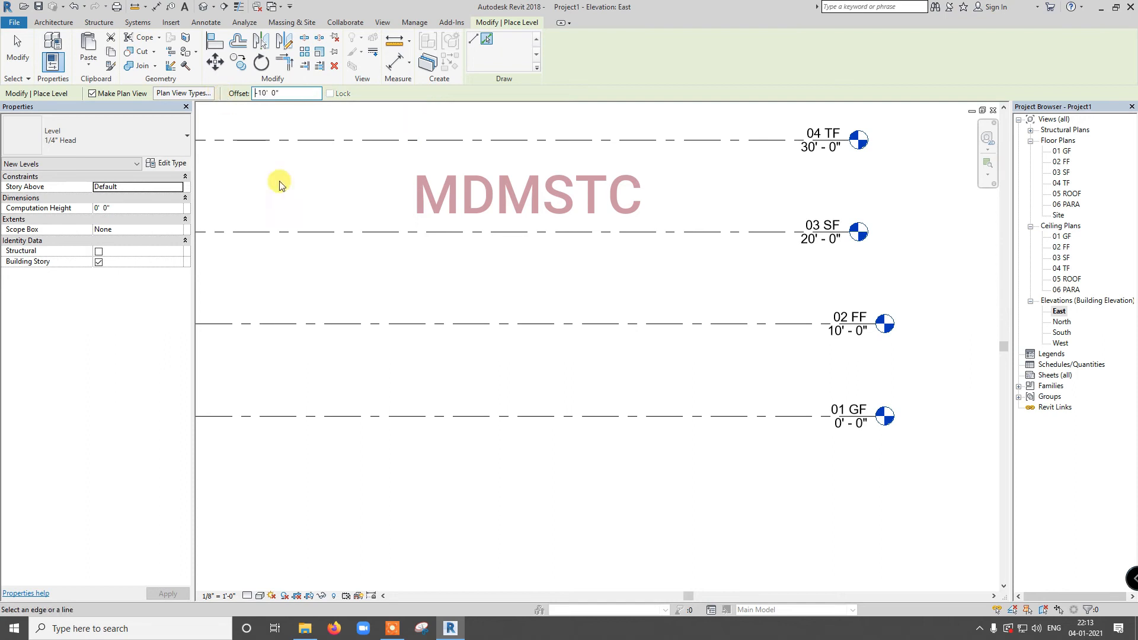
pyautogui.click(371, 419)
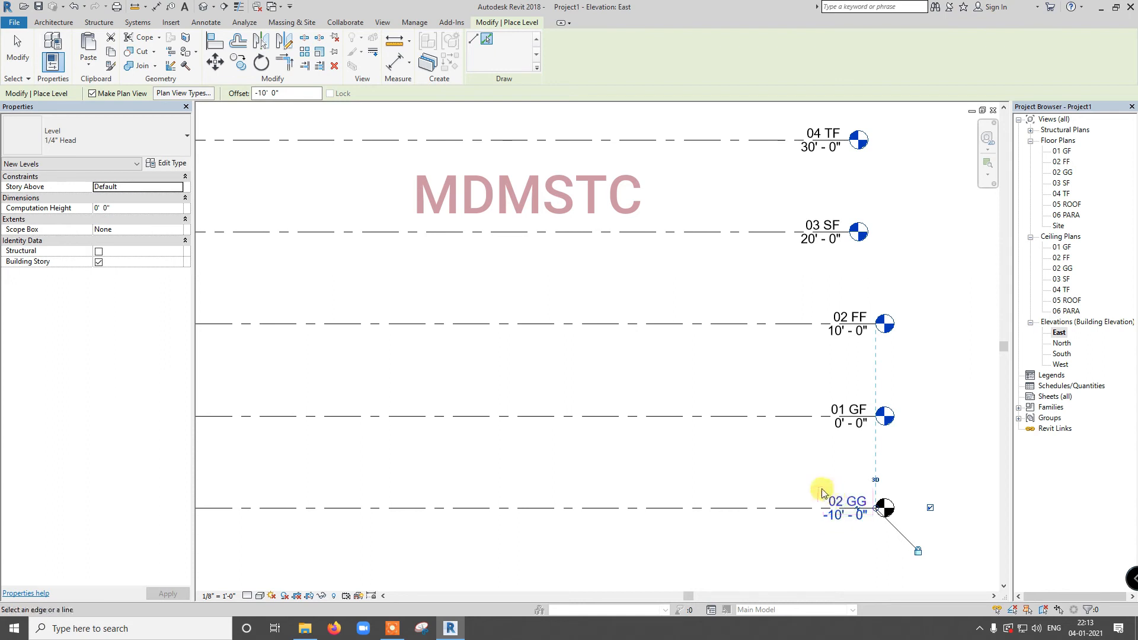
pyautogui.scroll(4, 870, 490)
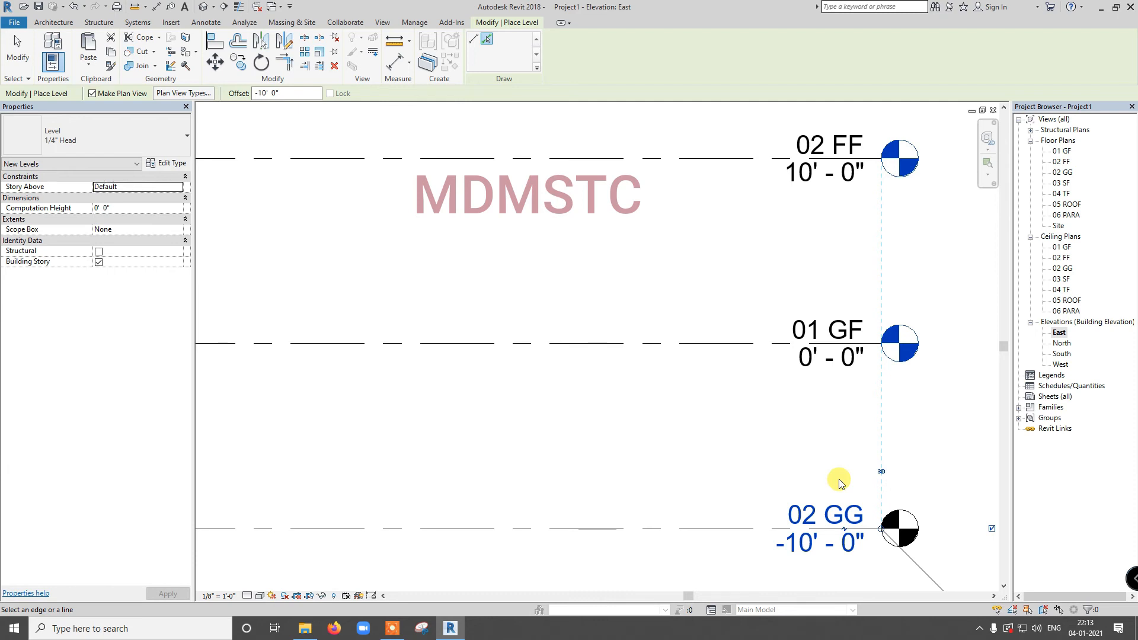
pyautogui.click(18, 51)
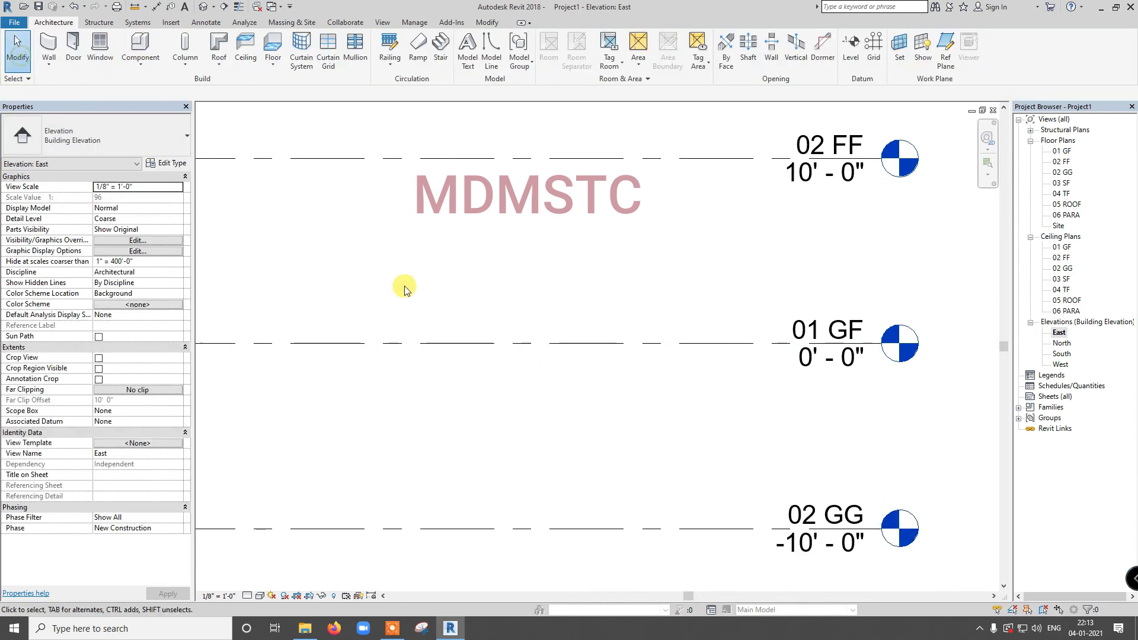
pyautogui.scroll(-4, 483, 328)
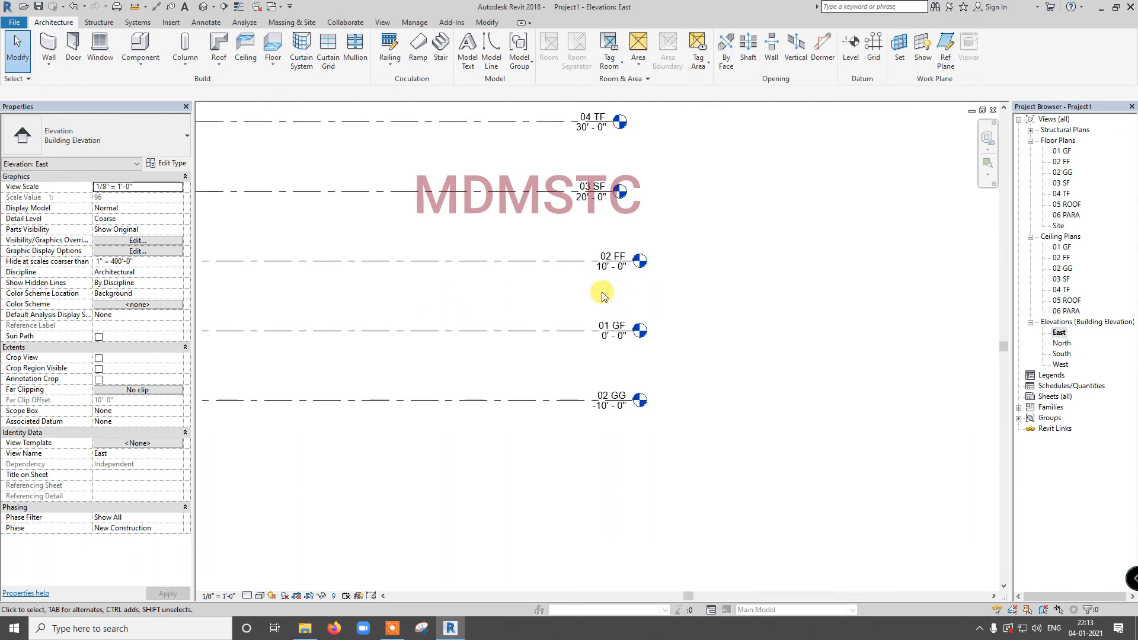
# - Open the 01 GF floor plan and draw a vertical grid line between the west elevation marker and the plan's centre
pyautogui.doubleClick(1062, 152)
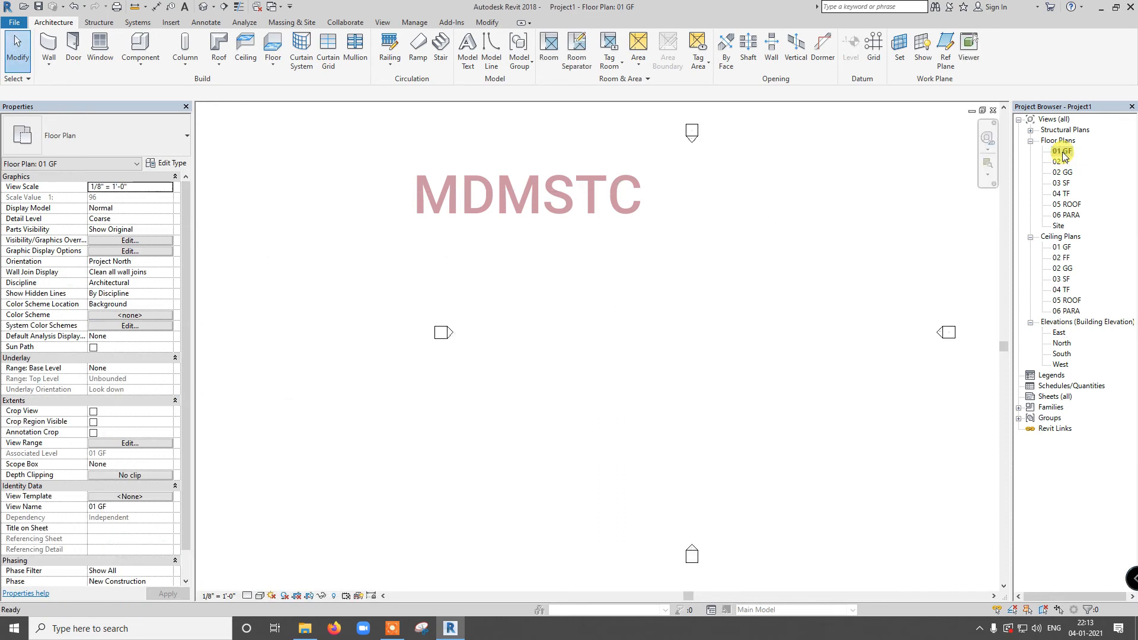
pyautogui.click(874, 59)
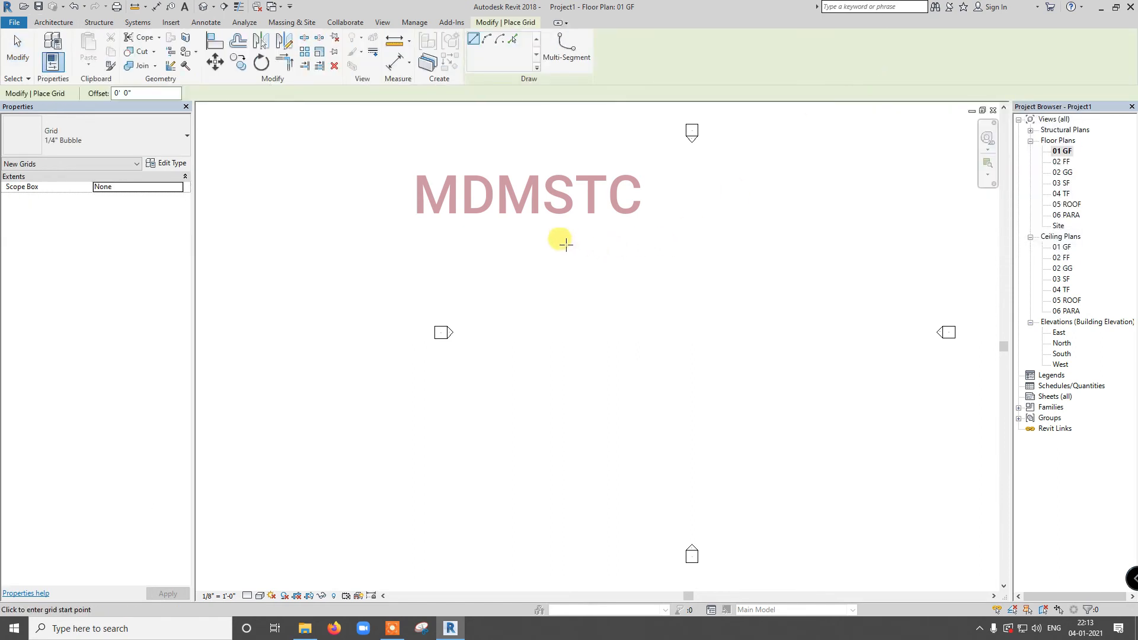
pyautogui.click(546, 179)
pyautogui.click(545, 411)
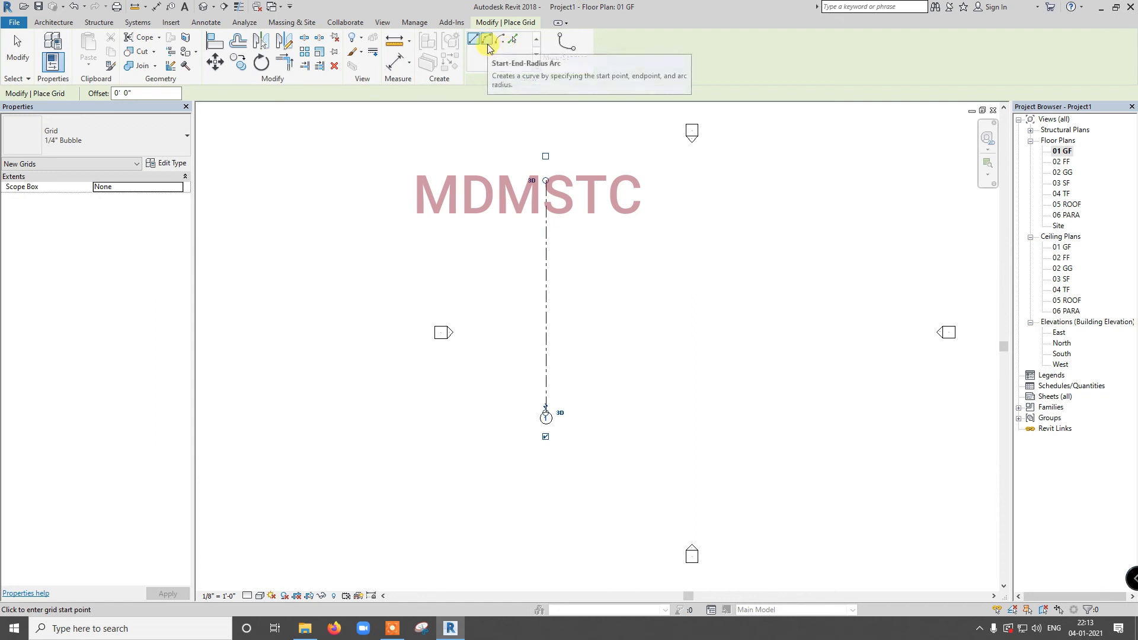
# - Add a second vertical grid line by picking grid 1 with a 10' offset to the east
pyautogui.click(514, 39)
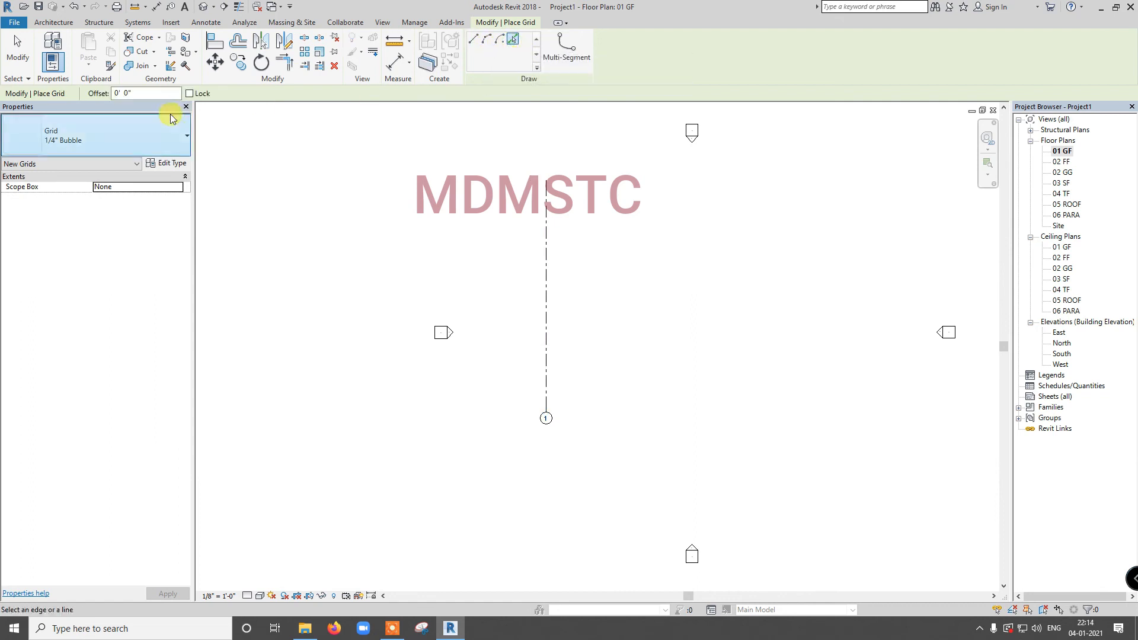
pyautogui.moveTo(161, 94); pyautogui.dragTo(89, 98)
pyautogui.write('10')
pyautogui.click(551, 357)
# - Add two more vertical grid lines at 20' offsets, picking grid 2 and the resulting line in turn
pyautogui.moveTo(155, 95); pyautogui.dragTo(91, 95)
pyautogui.write('20')
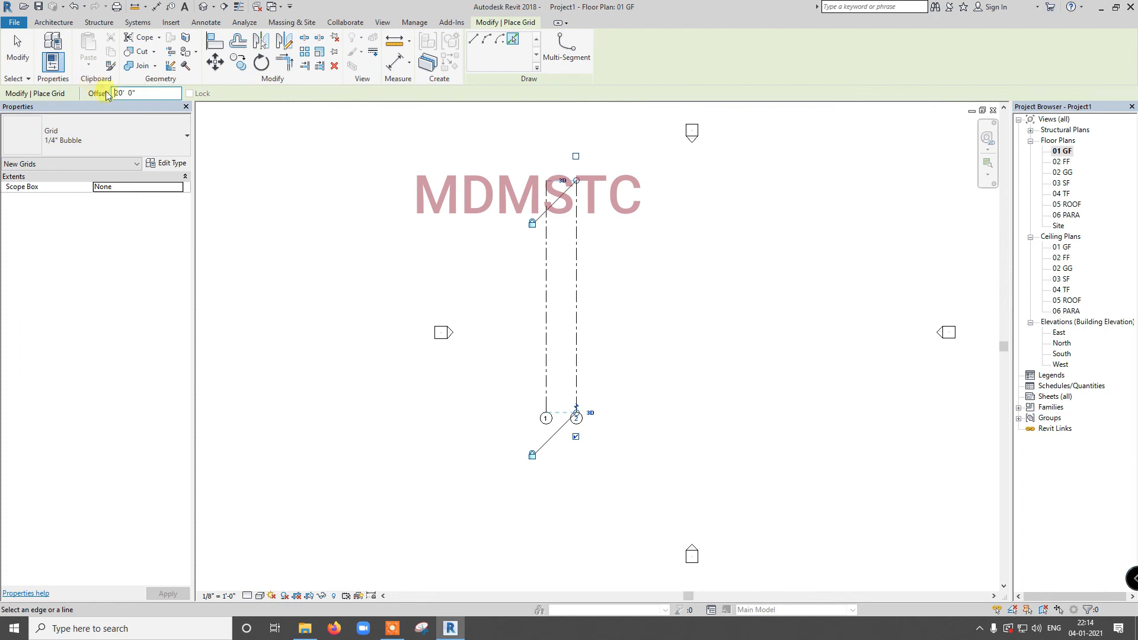
pyautogui.click(579, 303)
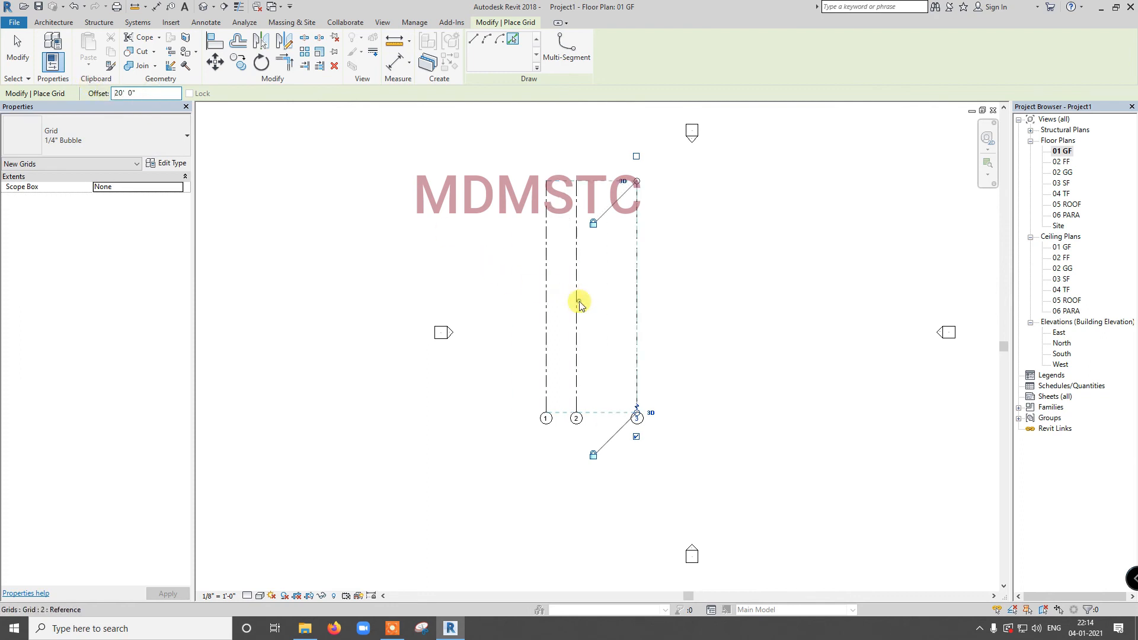
pyautogui.click(644, 305)
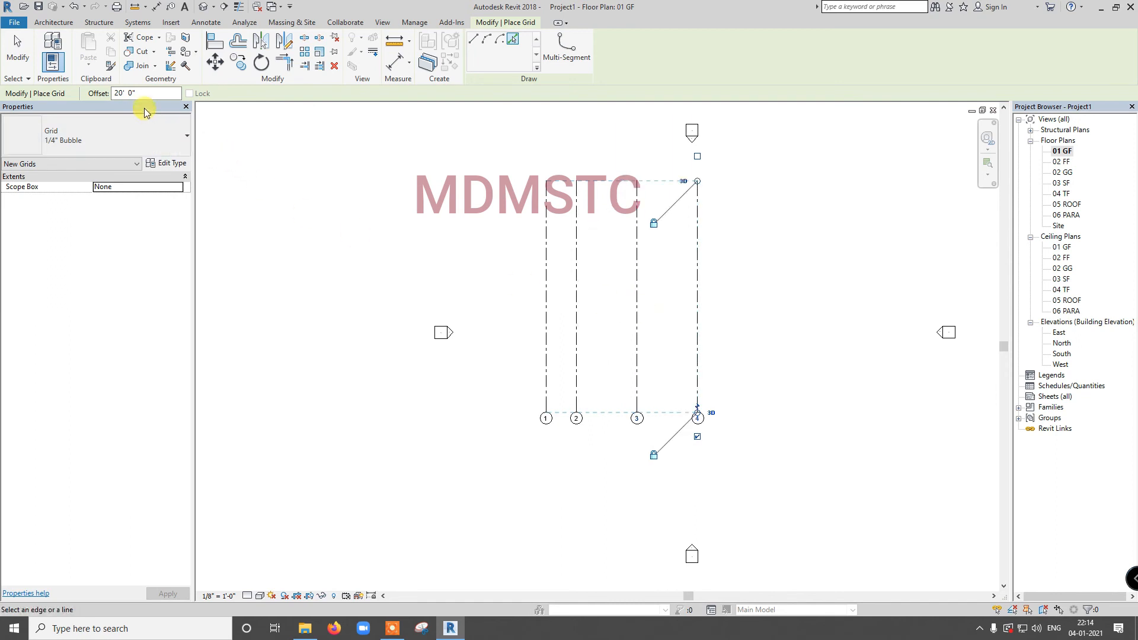
# - Add a fifth vertical grid line by picking grid 4 with a 10' offset to the east
pyautogui.moveTo(149, 93); pyautogui.dragTo(103, 96)
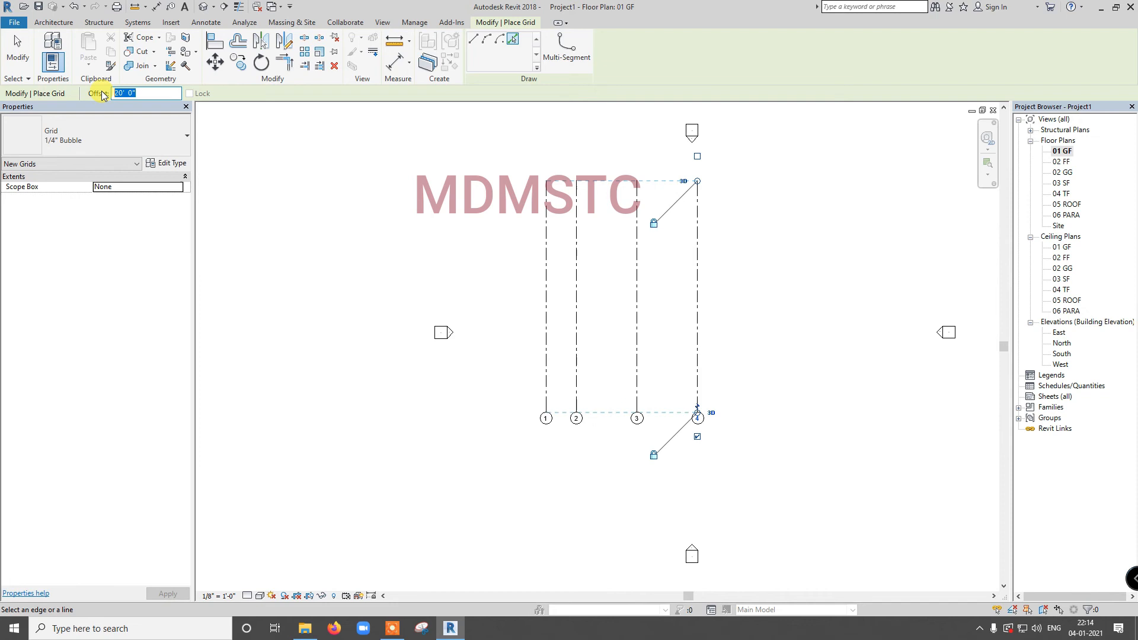
pyautogui.write('10')
pyautogui.press('Return')
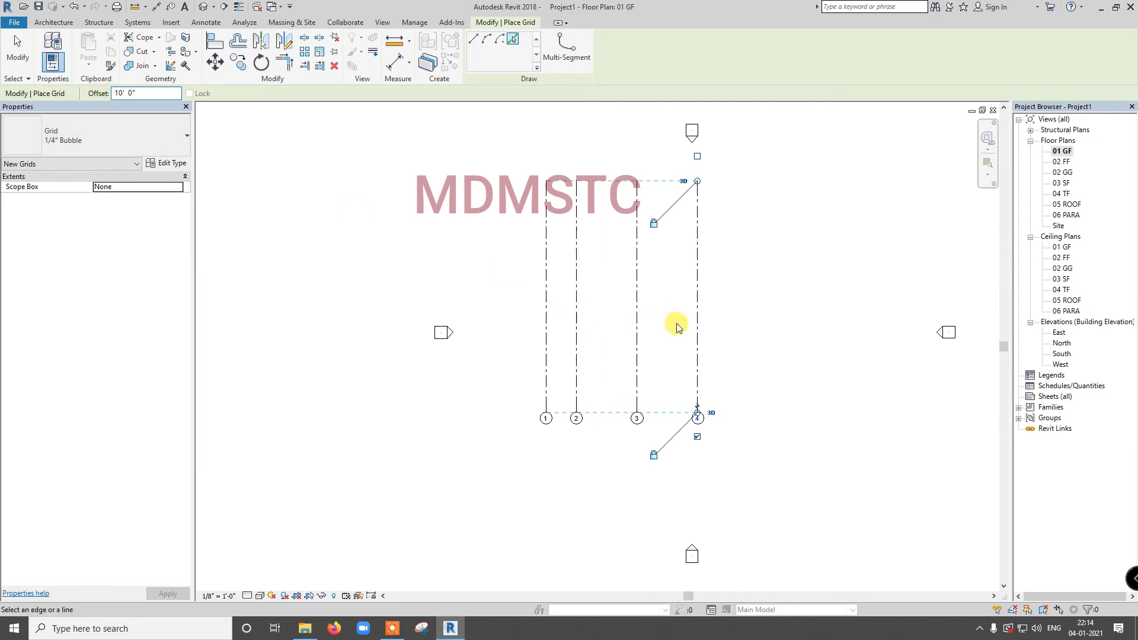
pyautogui.click(698, 332)
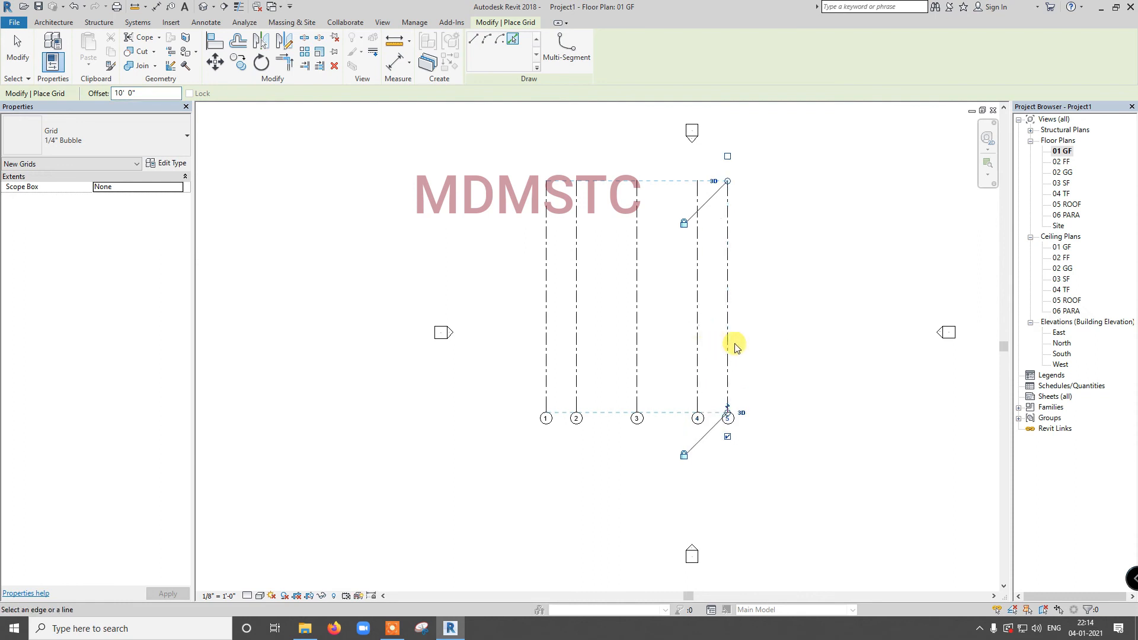
pyautogui.scroll(1, 739, 333)
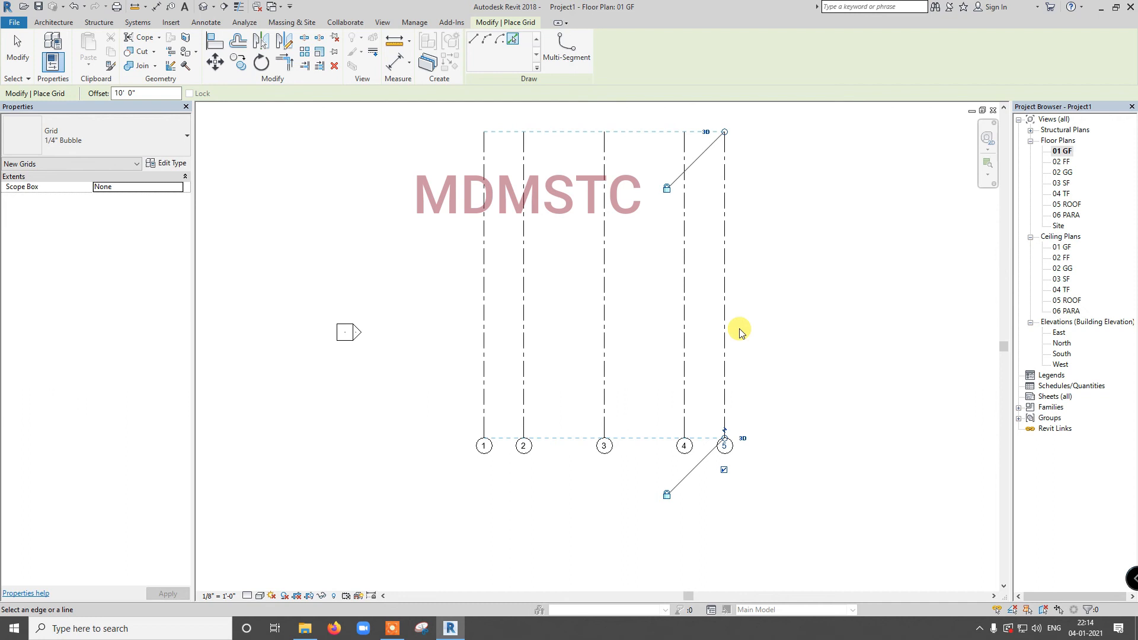
pyautogui.scroll(-1, 740, 332)
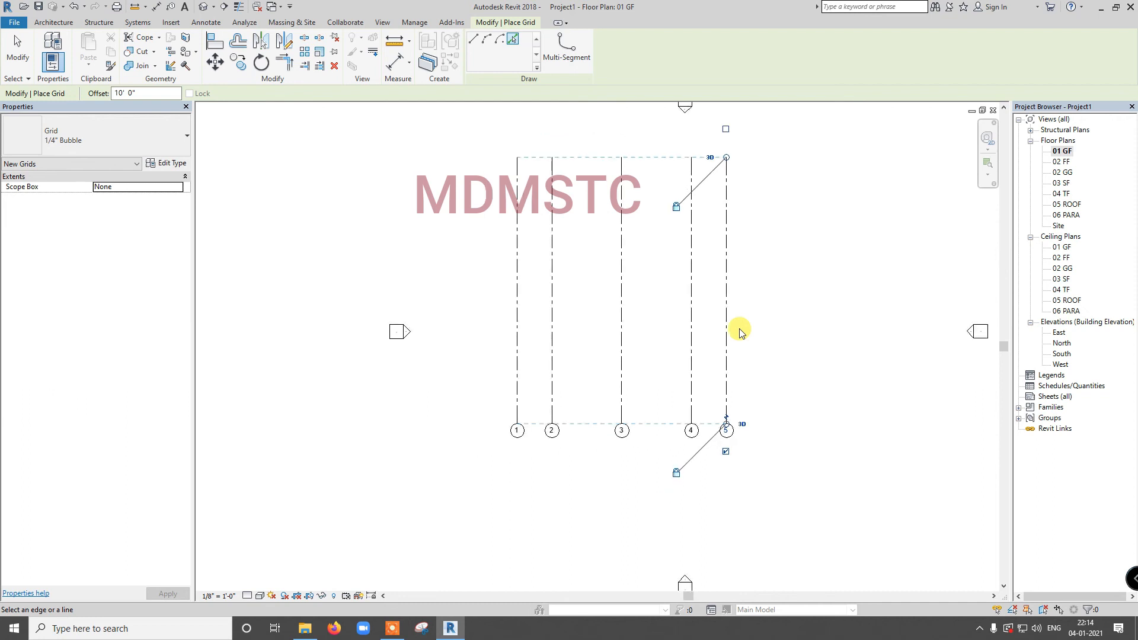
pyautogui.scroll(1, 523, 394)
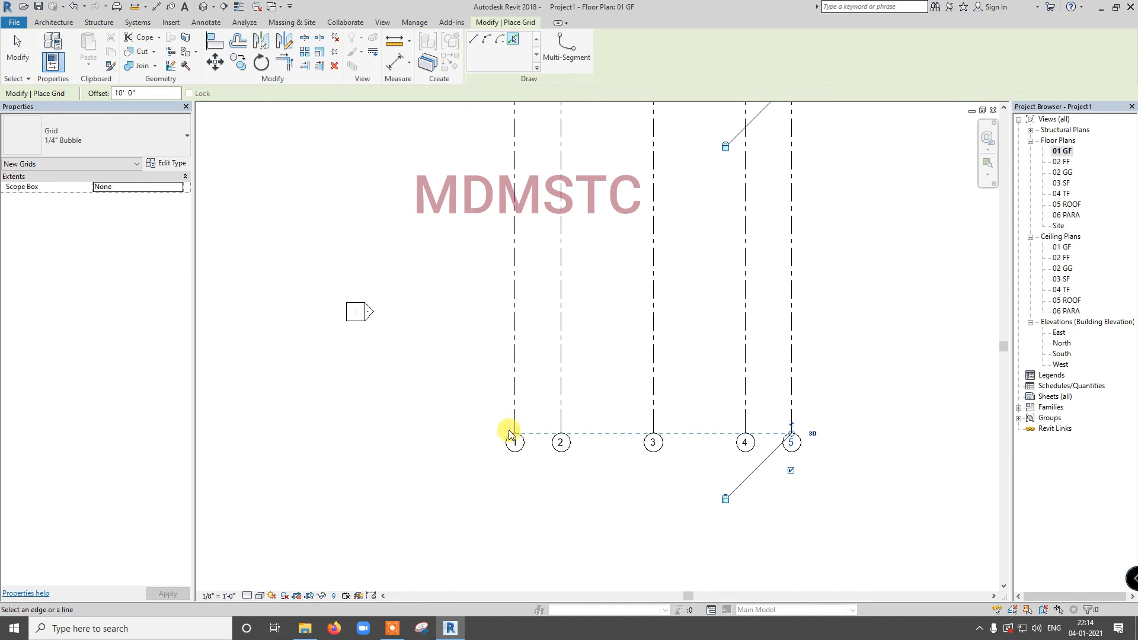
pyautogui.click(19, 61)
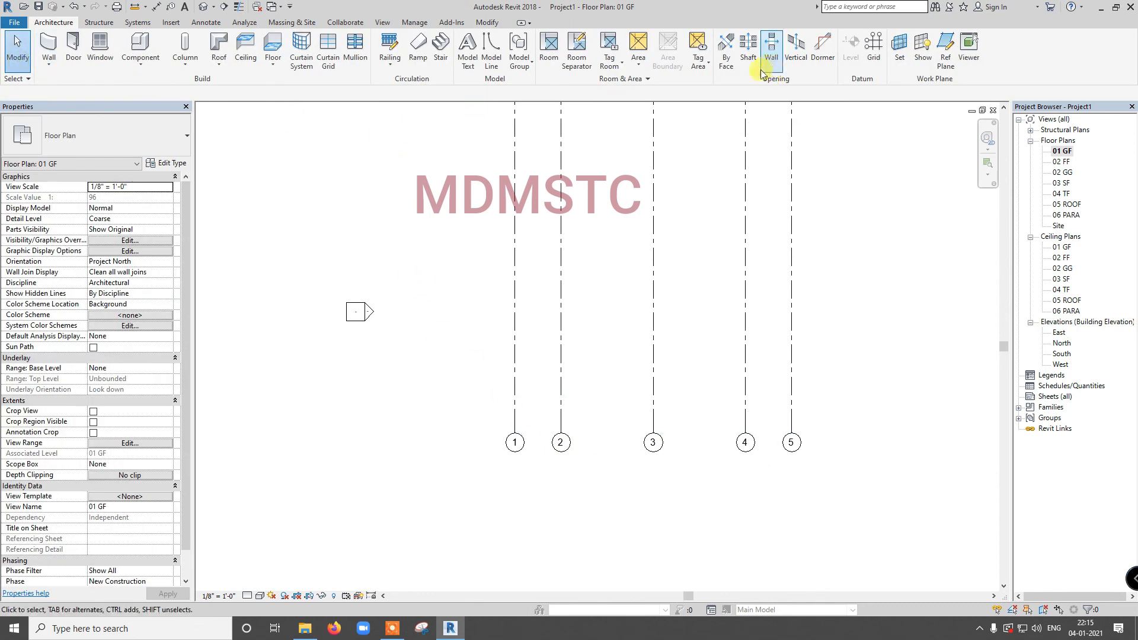
# - Draw a horizontal grid line from east to west across all five vertical grids, just above their bubbles
pyautogui.click(874, 49)
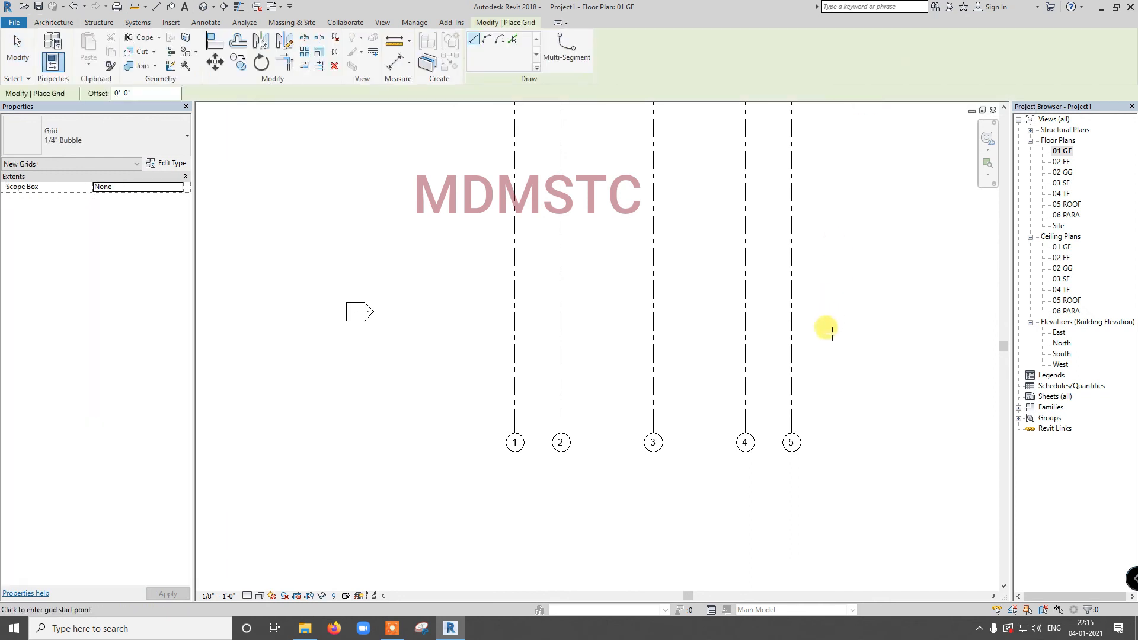
pyautogui.click(830, 375)
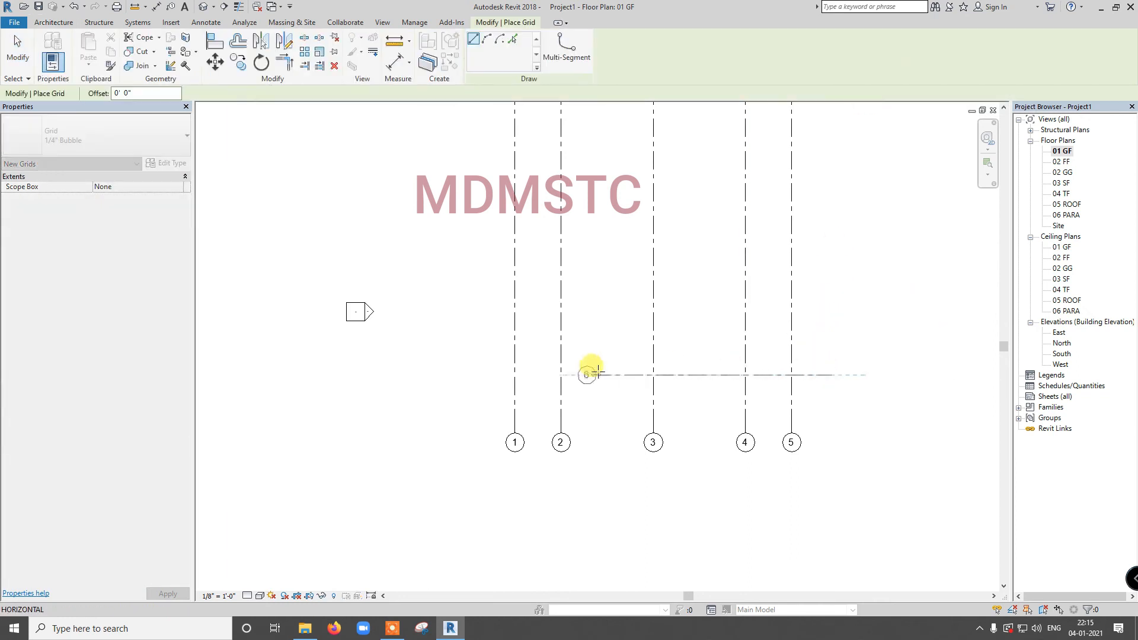
pyautogui.click(464, 375)
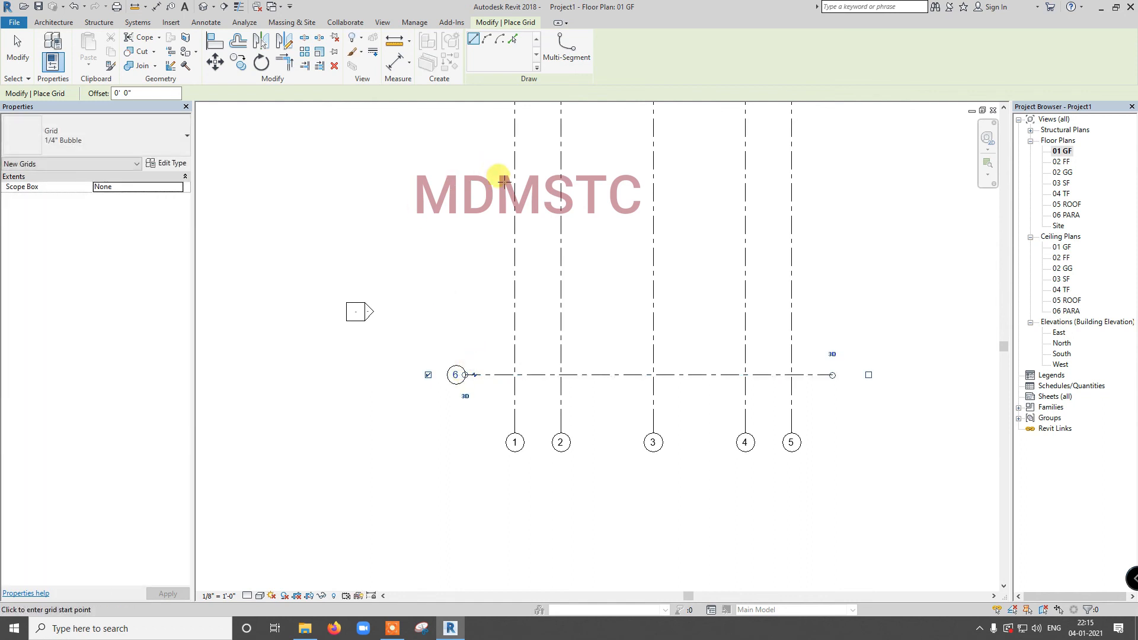
# - Add a second horizontal grid line by picking grid 6 with a 10' offset to the north
pyautogui.click(512, 39)
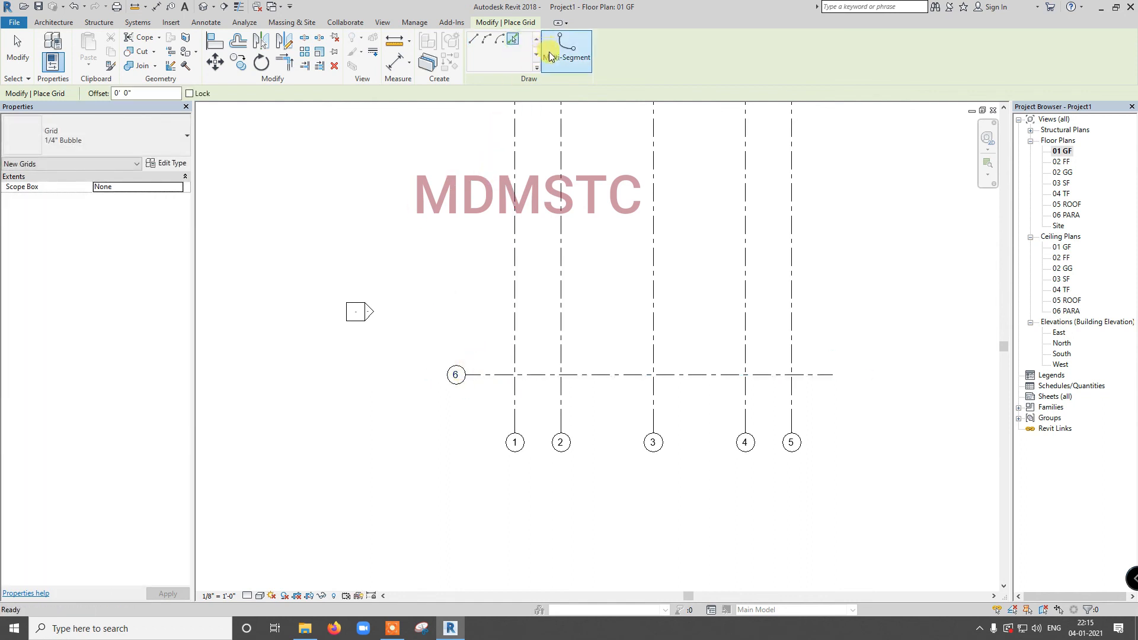
pyautogui.click(145, 93)
pyautogui.write('10')
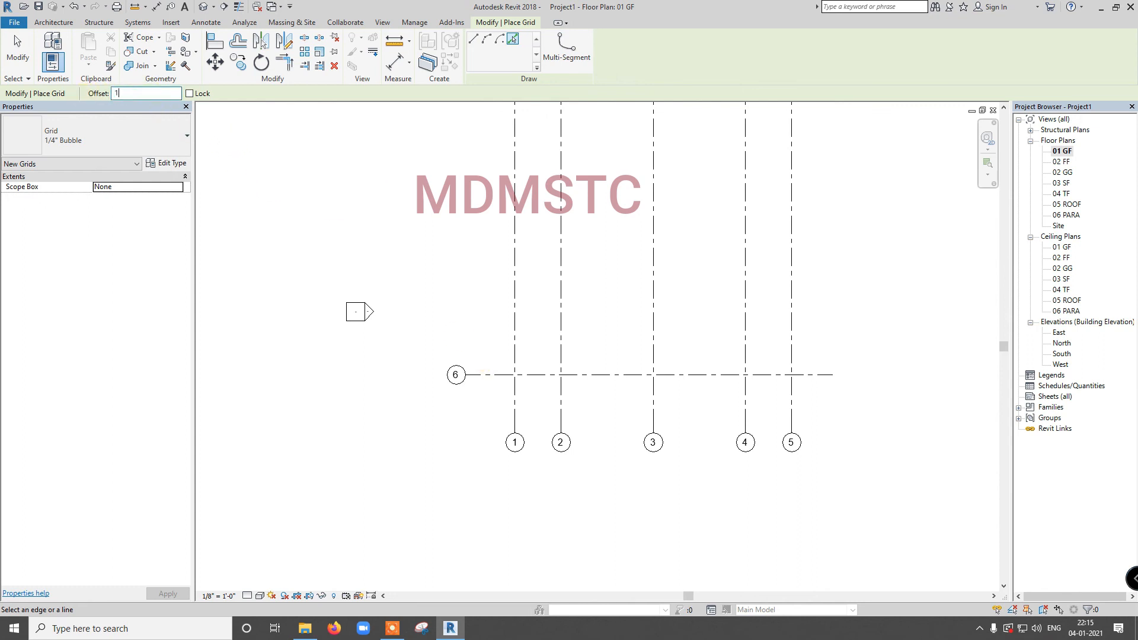
pyautogui.click(492, 373)
# - Add two more horizontal grid lines at 20' offsets to the north, picking grid 7 and the resulting line in turn
pyautogui.click(148, 95)
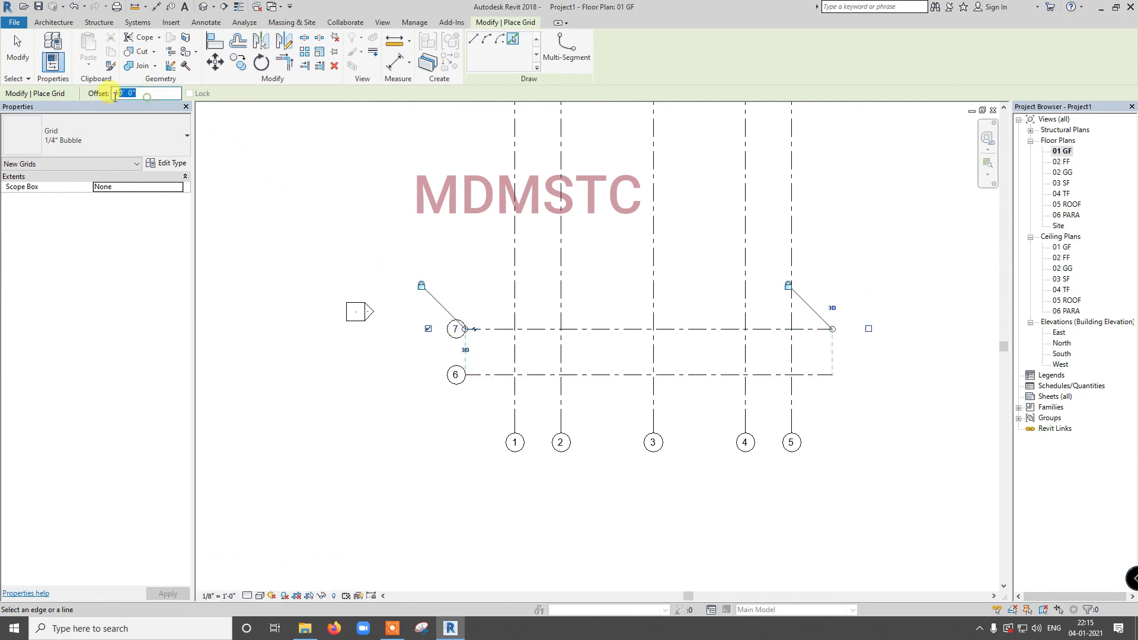
pyautogui.write('20')
pyautogui.click(487, 327)
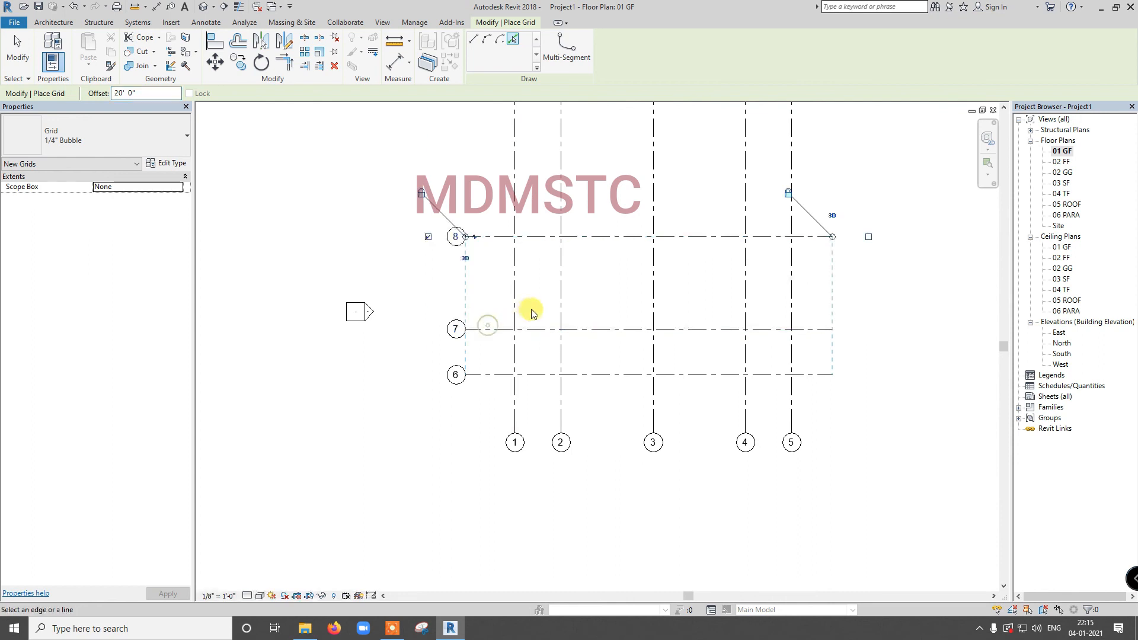
pyautogui.click(493, 237)
# - Add a fifth horizontal grid line by picking grid 9 with a 10' offset to the north, and end the Grid command
pyautogui.doubleClick(153, 94)
pyautogui.write('10')
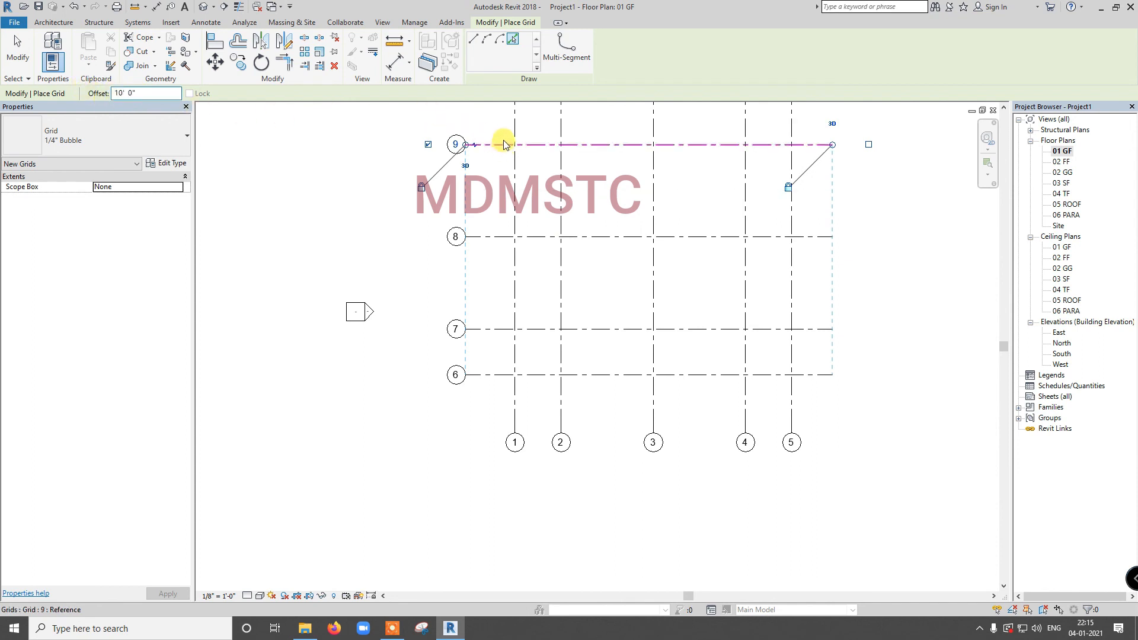
pyautogui.scroll(-3, 418, 220)
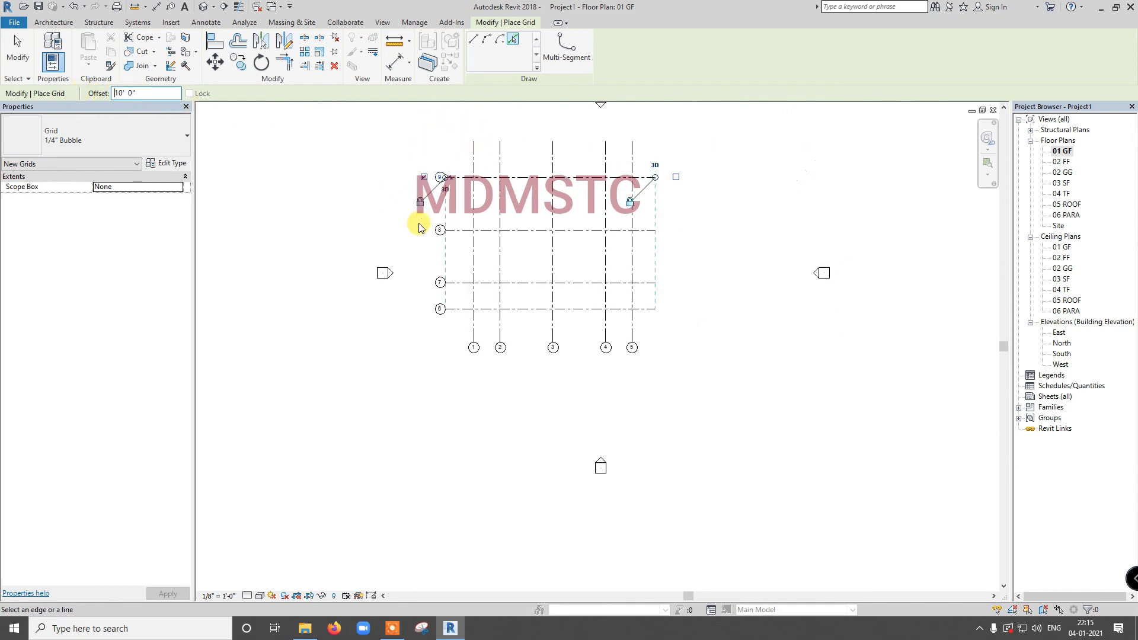
pyautogui.click(463, 176)
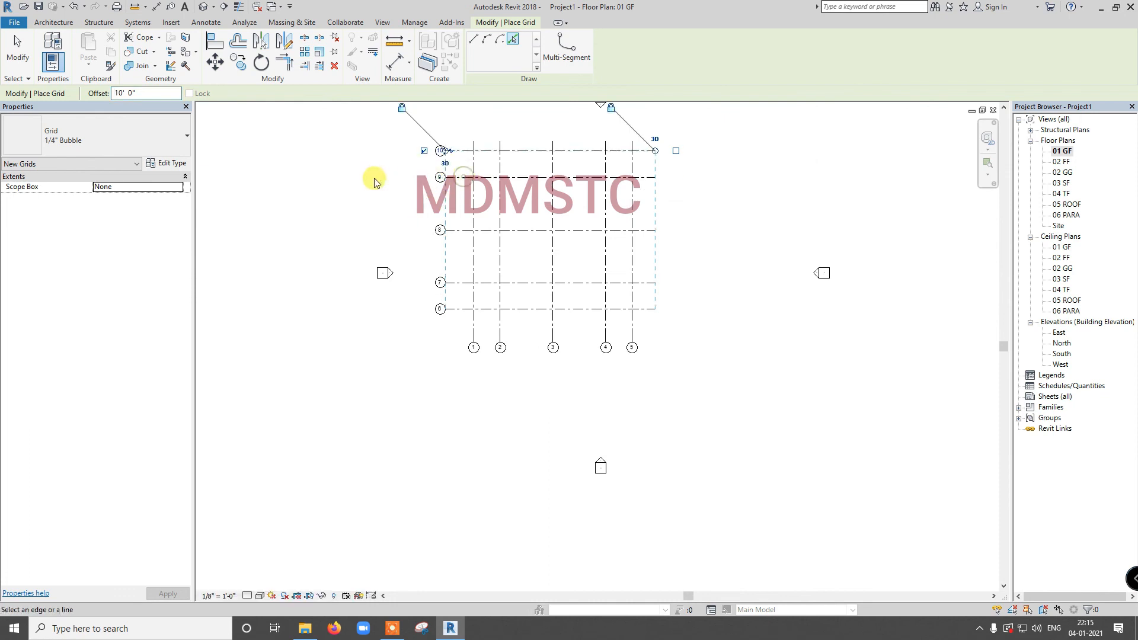
pyautogui.click(28, 63)
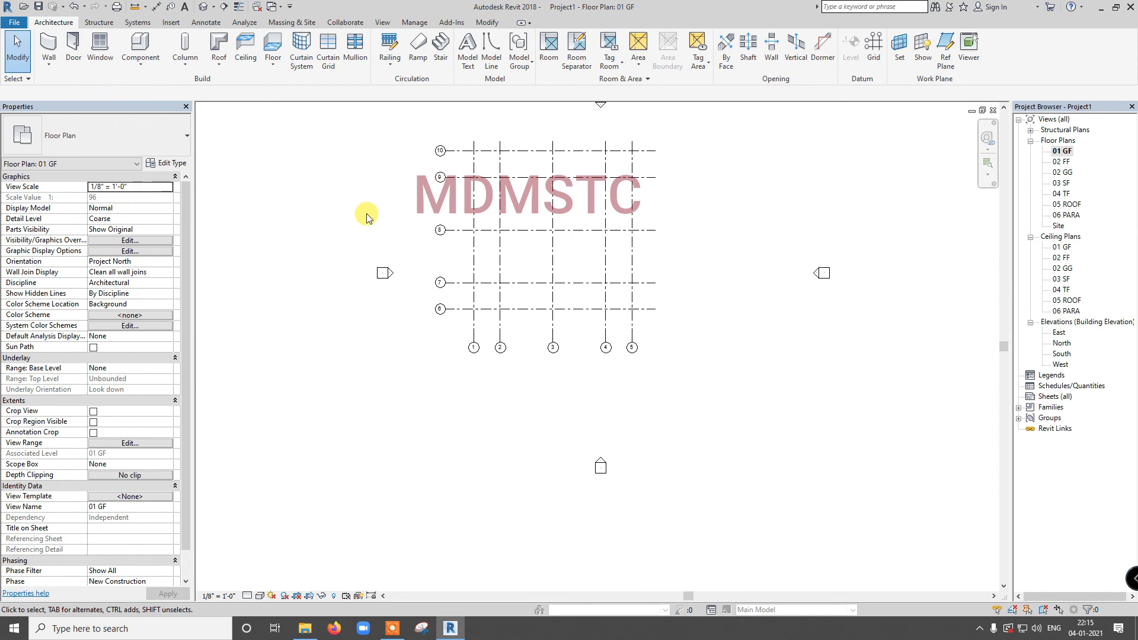
pyautogui.scroll(-2, 367, 218)
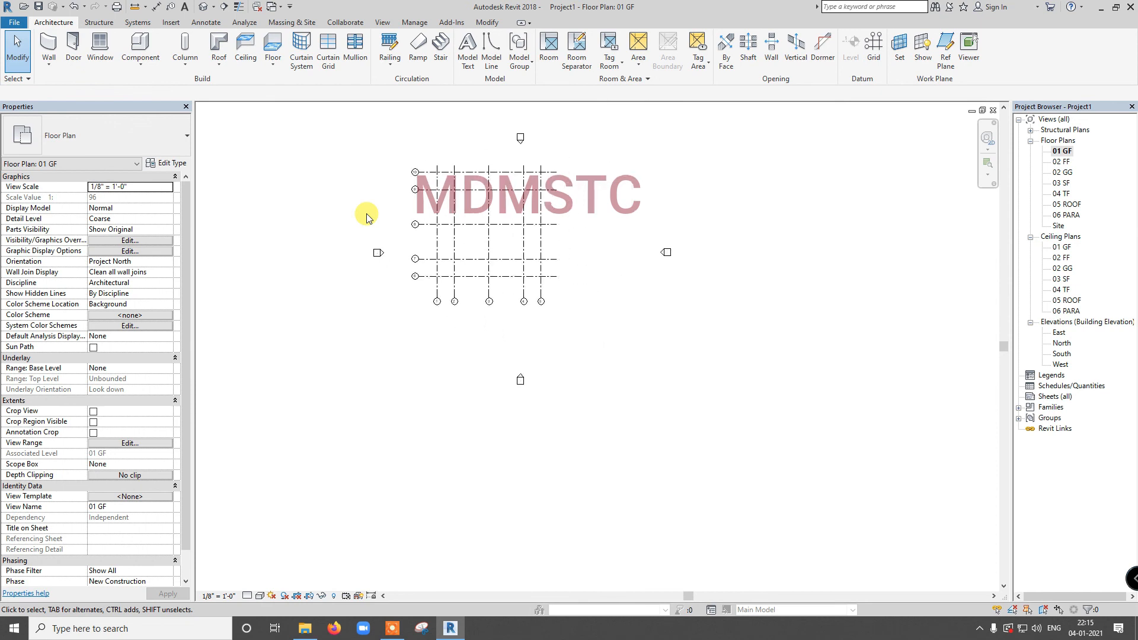
pyautogui.scroll(1, 364, 188)
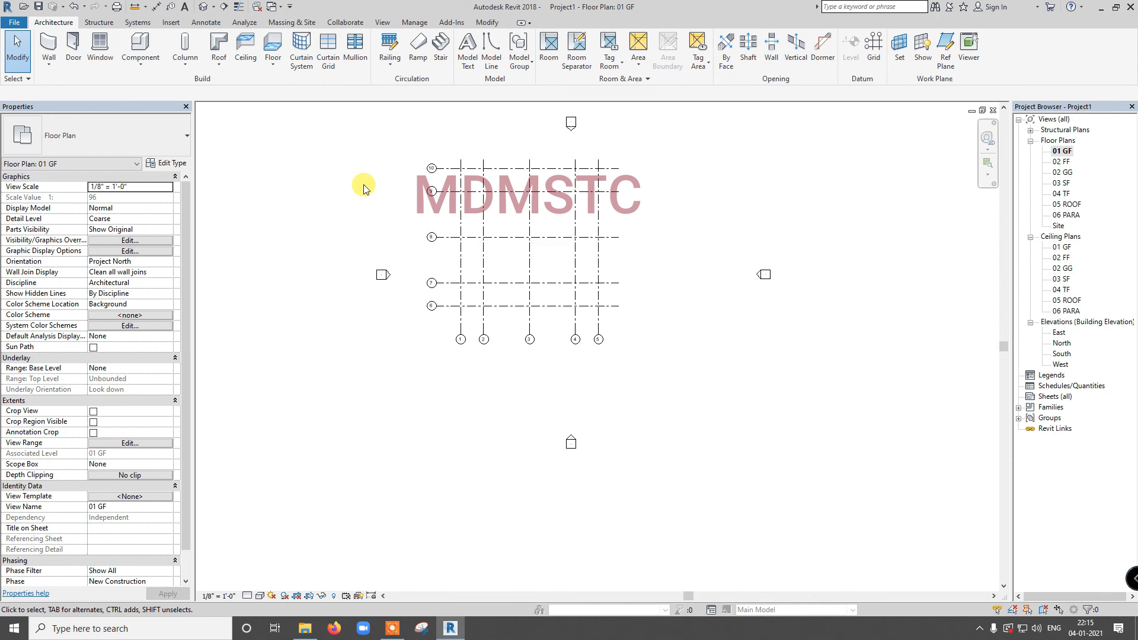
pyautogui.scroll(1, 364, 187)
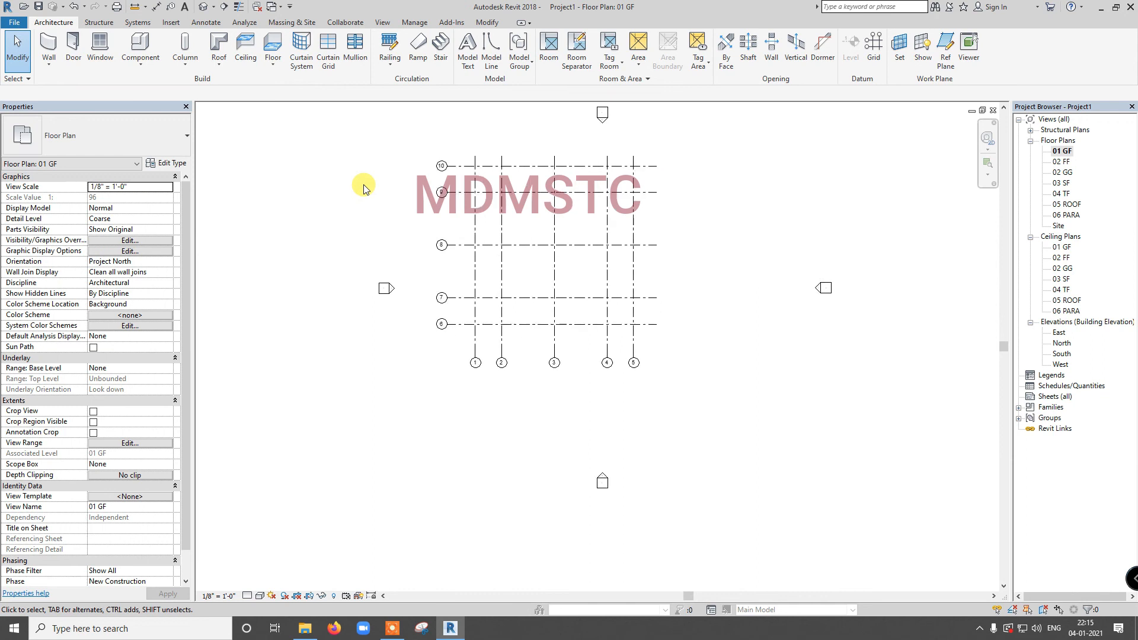